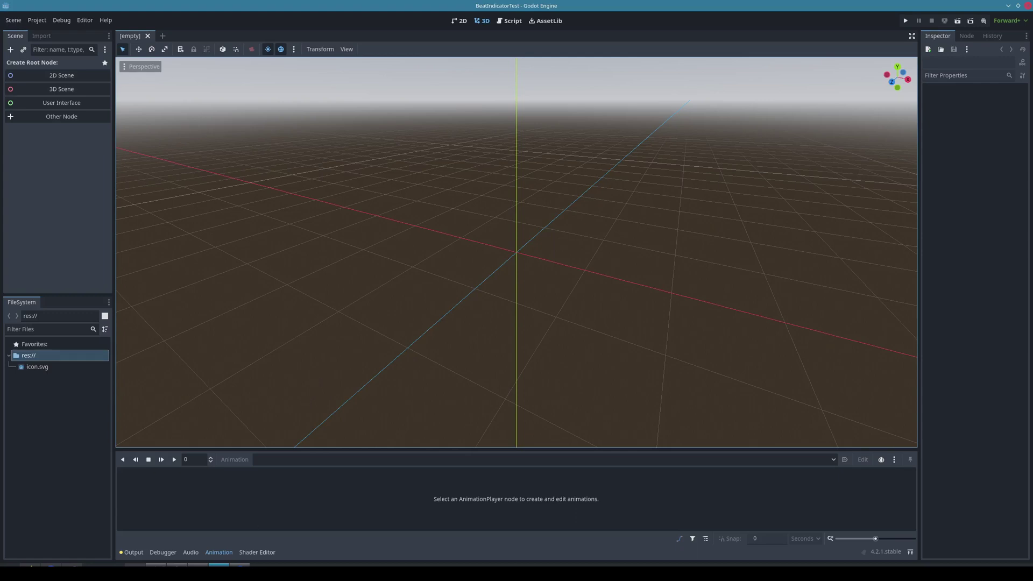
- Switch to the web browser and download the DupeAnimKeys repository's source code from GitLab as a zip
click(240, 565)
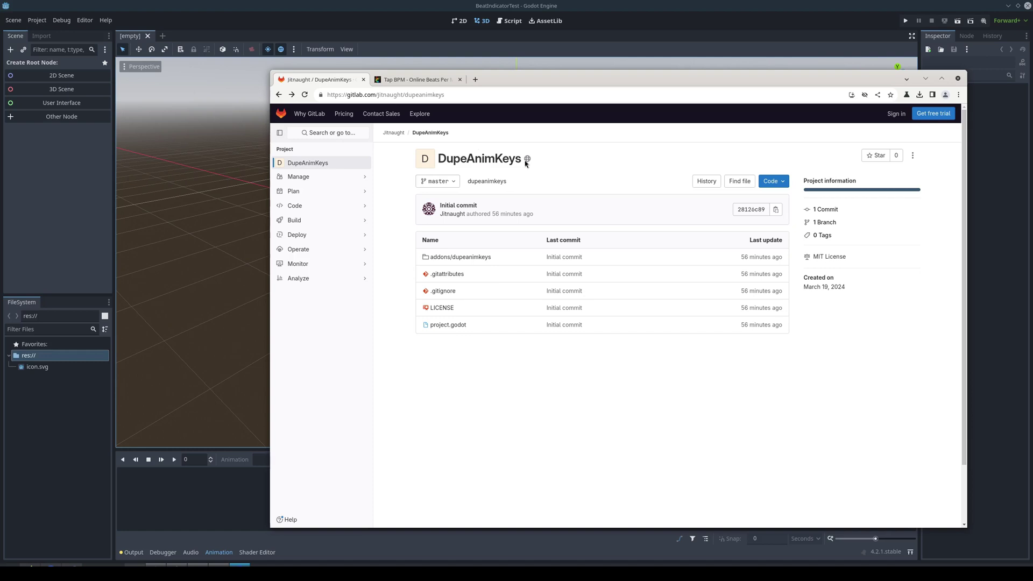
click(774, 181)
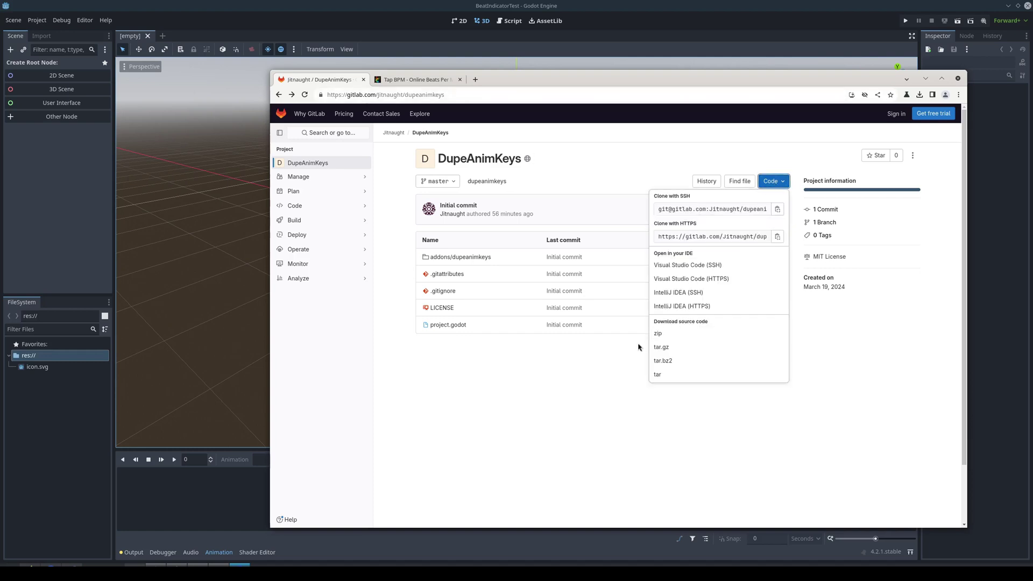
click(660, 336)
click(958, 79)
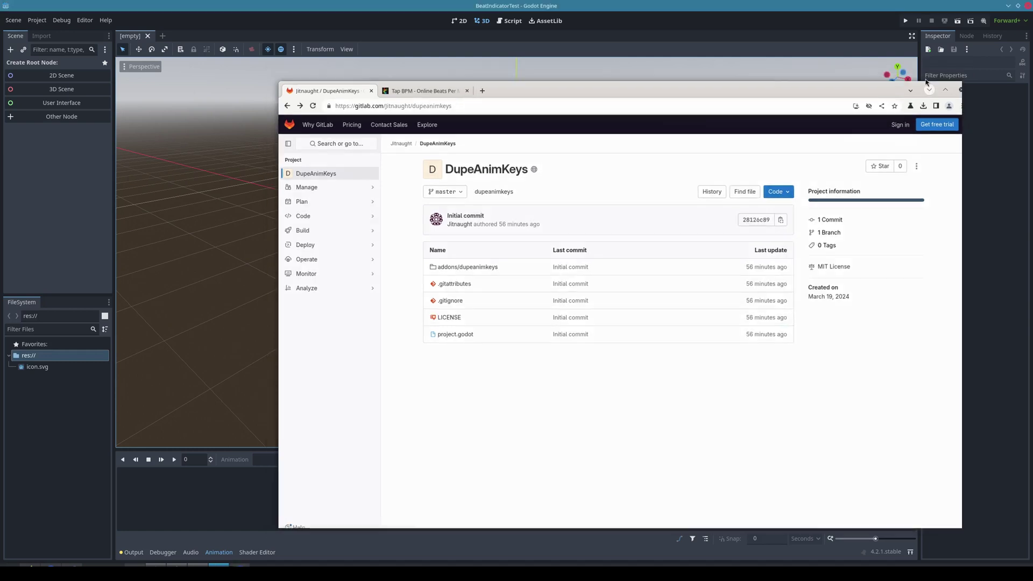
- Extract the addons folder from dupeanimkeys-master.zip into the BeatIndicatorTest project folder and close the archive
drag(556, 192, 380, 102)
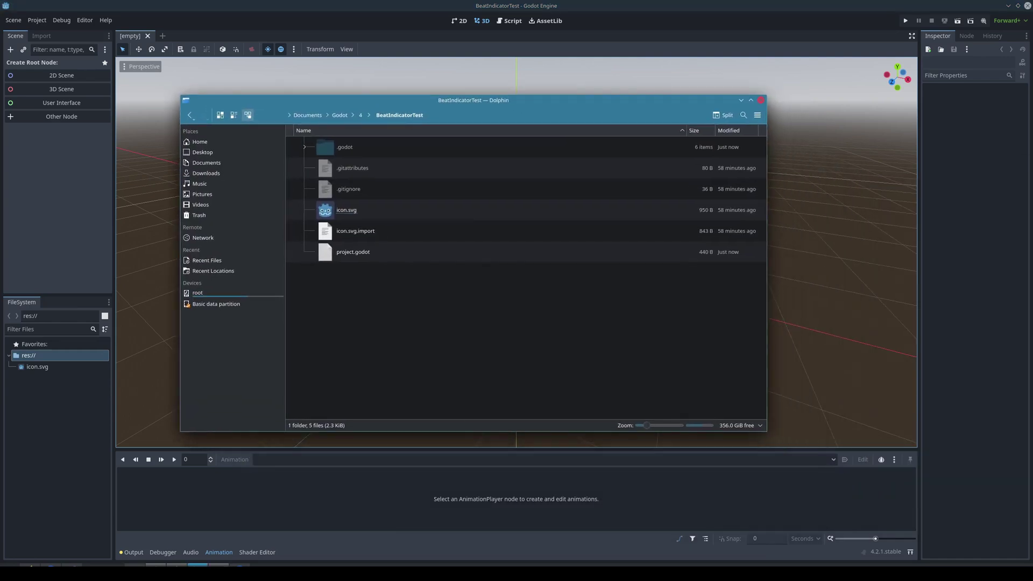
drag(1032, 215, 512, 210)
drag(398, 262, 300, 302)
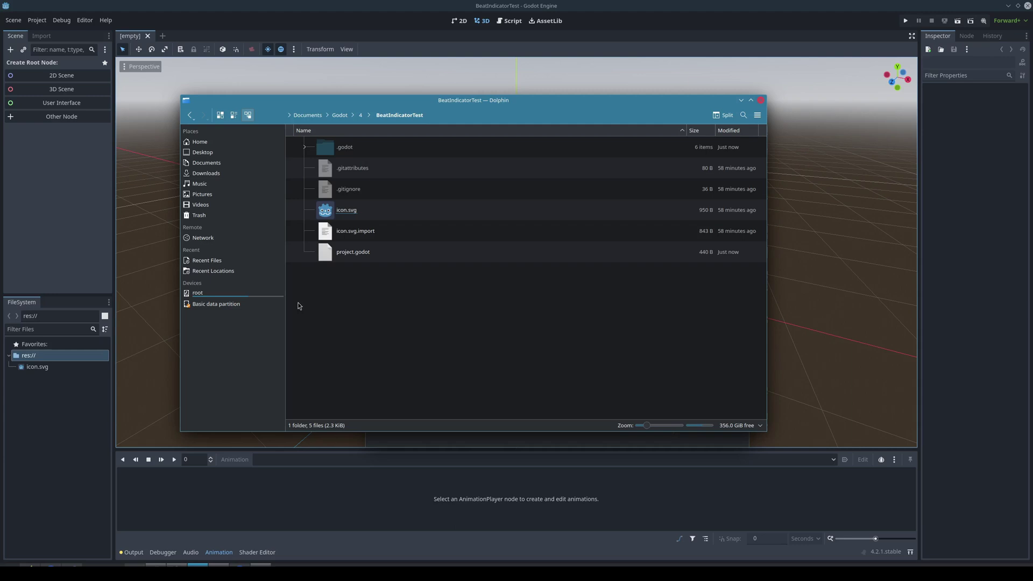
click(460, 439)
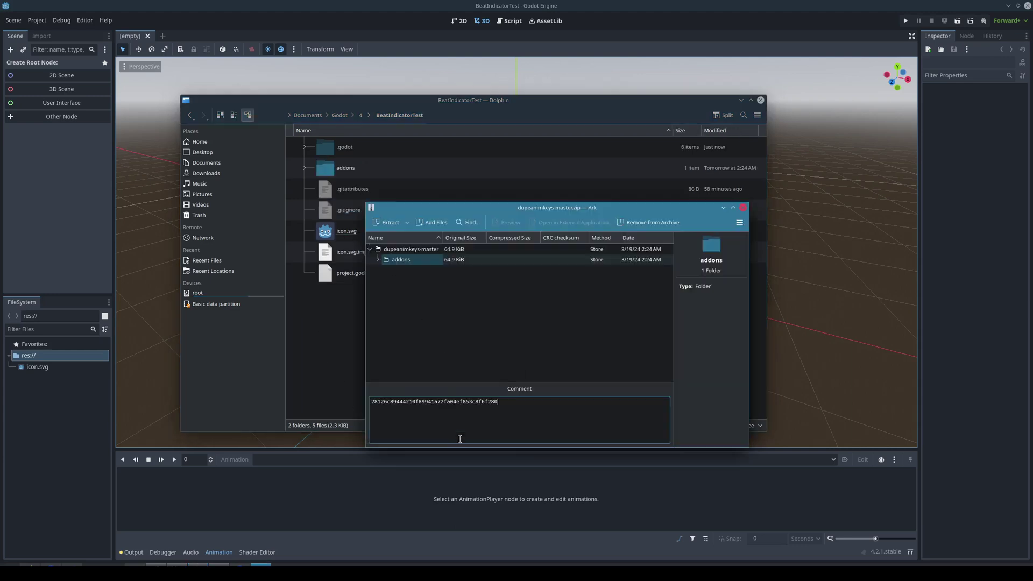
click(744, 207)
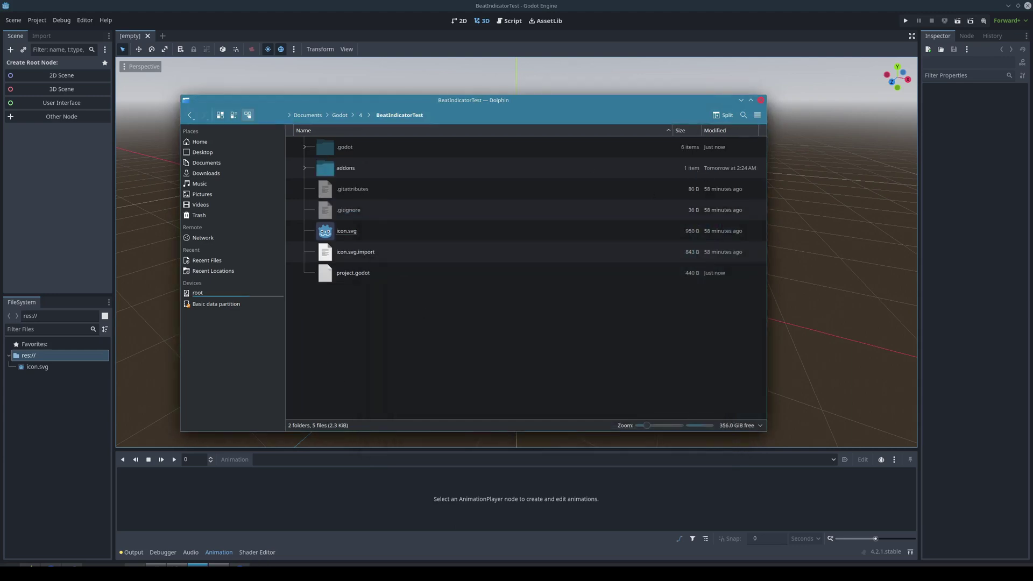
- Paste dumber.mp3 into the BeatIndicatorTest project folder and return to the Godot editor
click(761, 100)
click(676, 306)
key(ctrl+v)
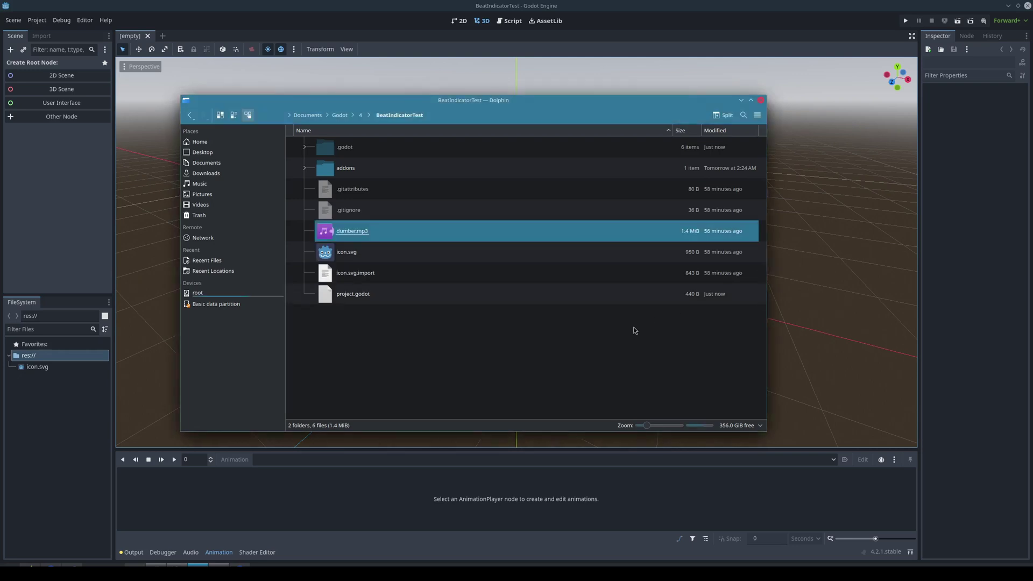
drag(421, 100, 1032, 164)
click(503, 7)
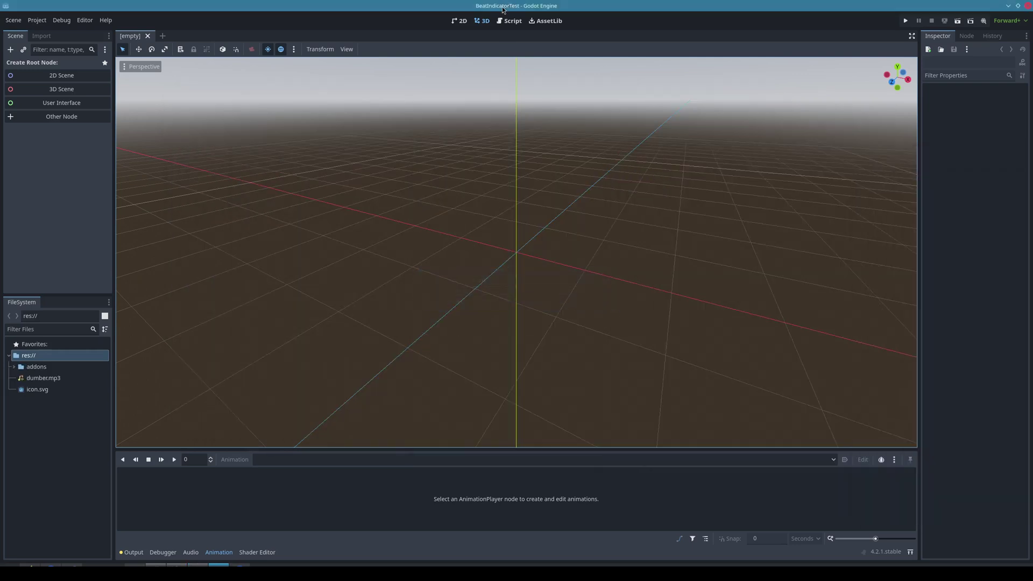
- Enable the DupeAnimKeys plugin in the project settings
click(39, 20)
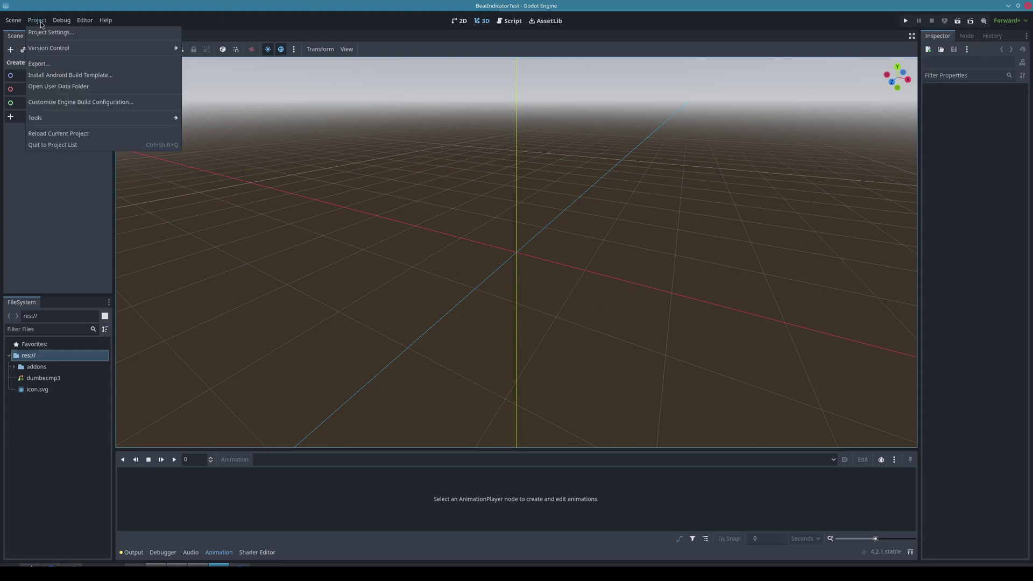
click(51, 35)
click(543, 160)
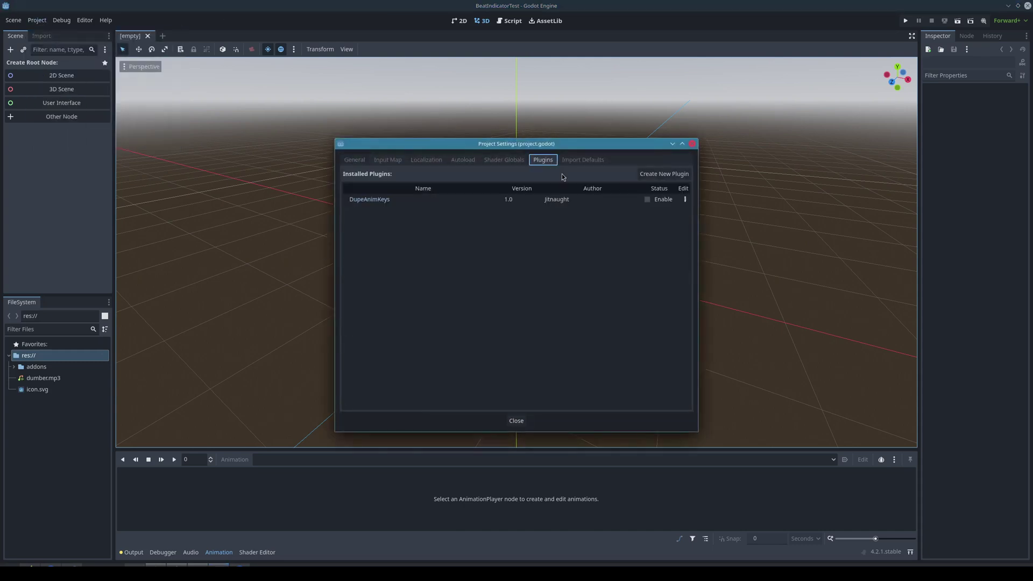
click(650, 202)
click(512, 420)
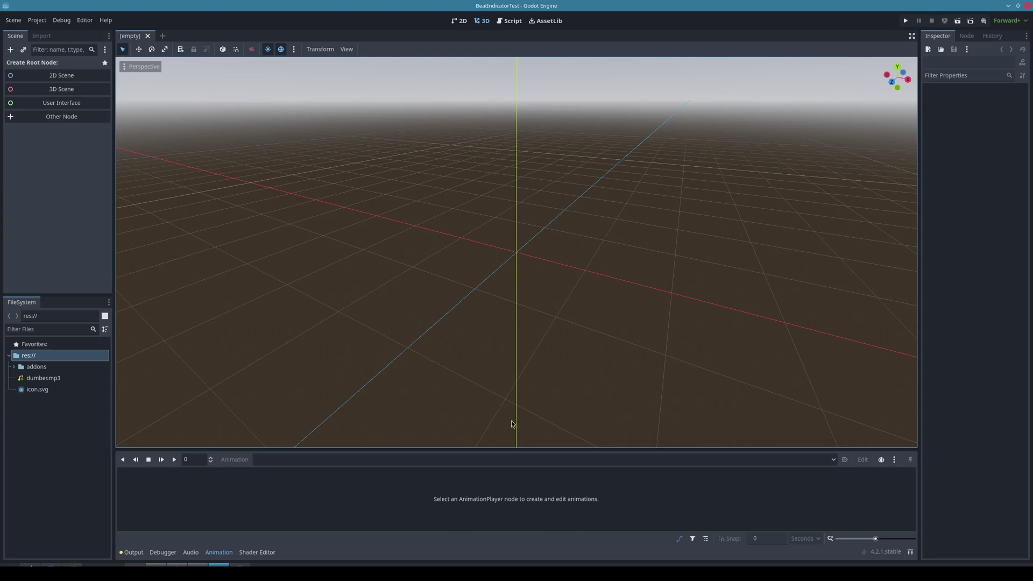
- Create a 3D scene root node and add an AnimationPlayer beneath it
click(46, 92)
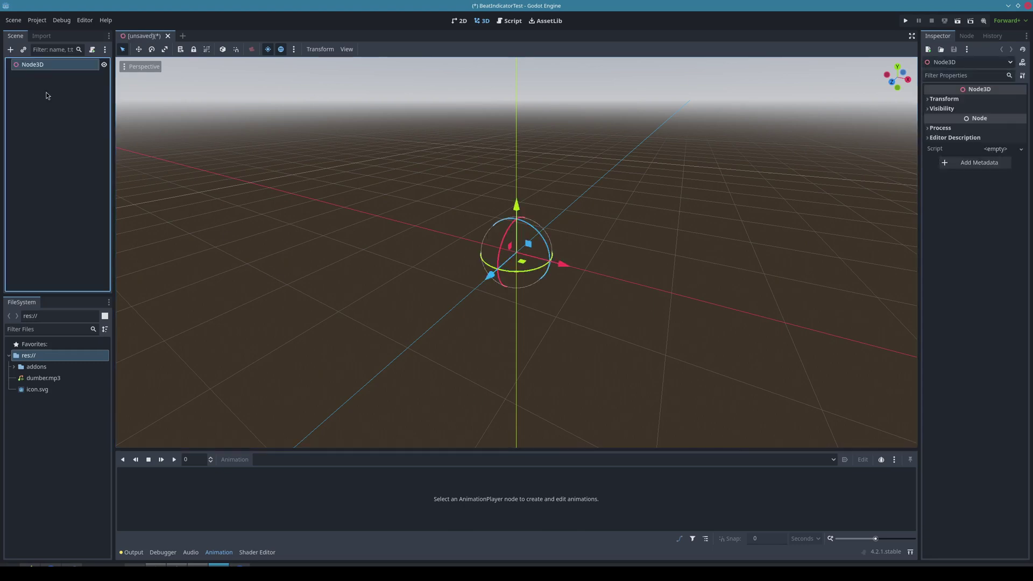
key(ctrl+a)
text(animationplayer)
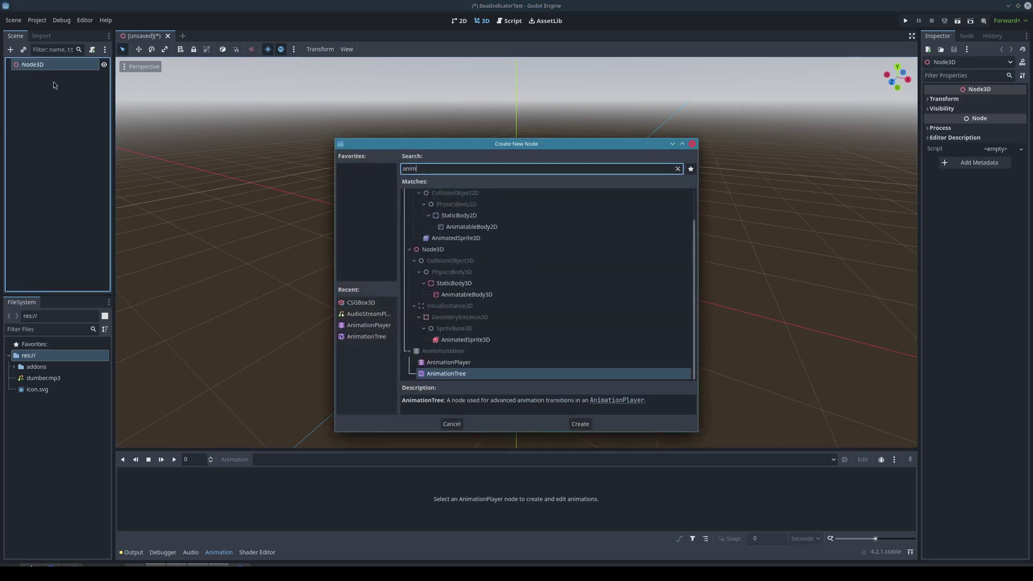
key(Return)
- Add a non-positional AudioStreamPlayer as a child of the Node3D root
click(47, 67)
key(ctrl+a)
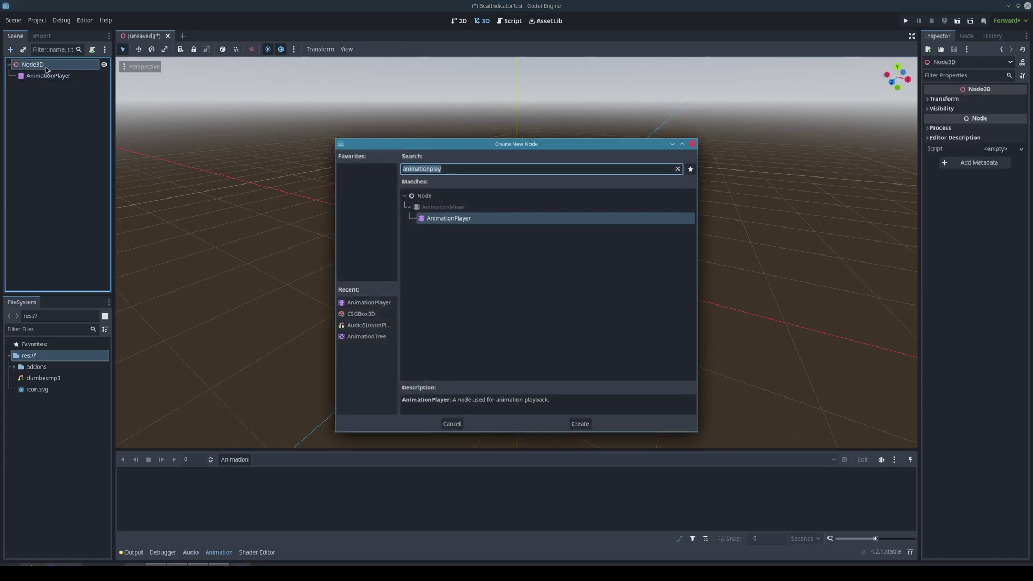
text(audiostream)
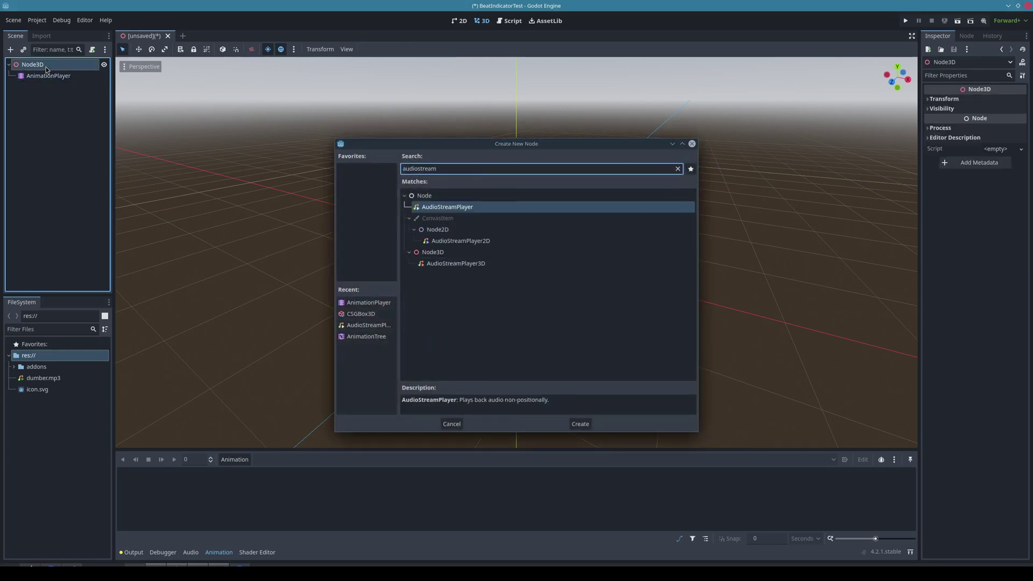
key(Return)
- Add a CSGBox3D as a child of the Node3D root
click(46, 67)
key(ctrl+a)
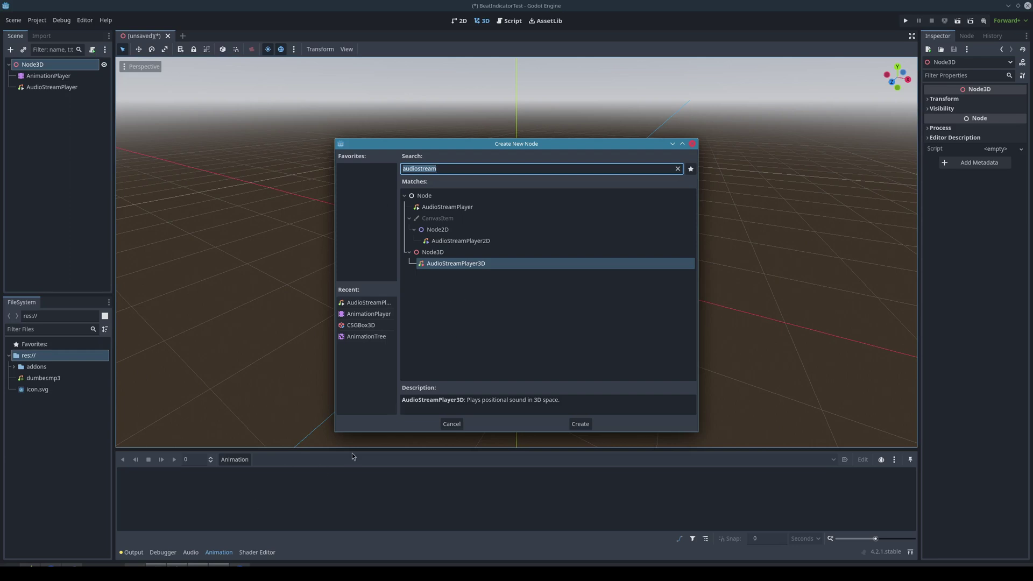
text(csgbox)
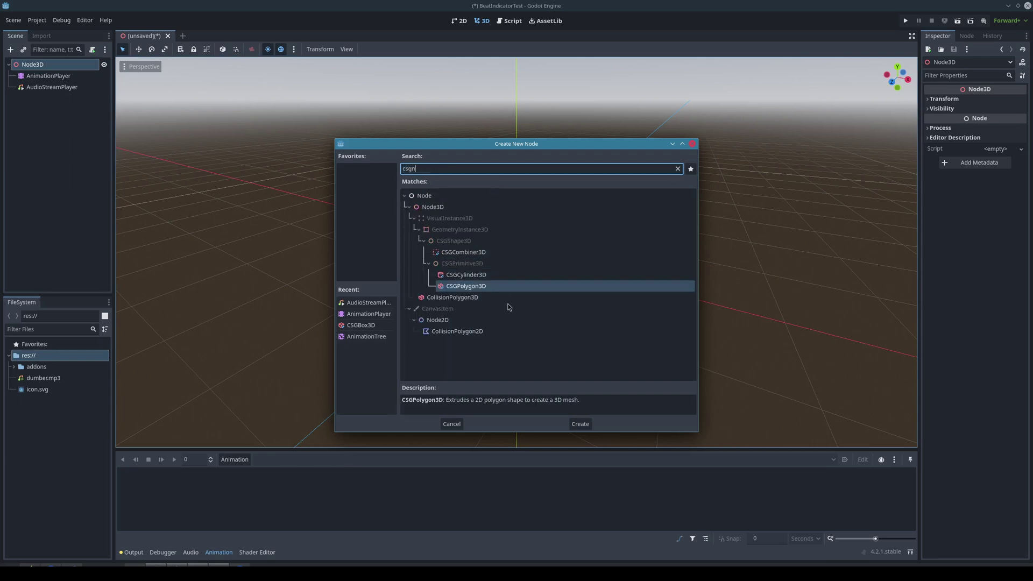
key(Return)
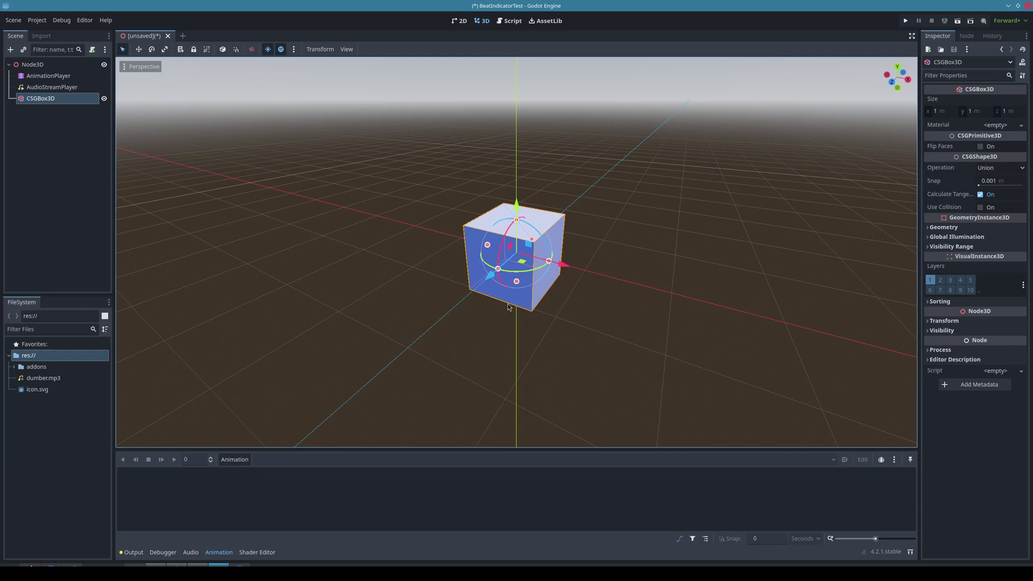
- Create an animation named new_animation in the AnimationPlayer
click(40, 79)
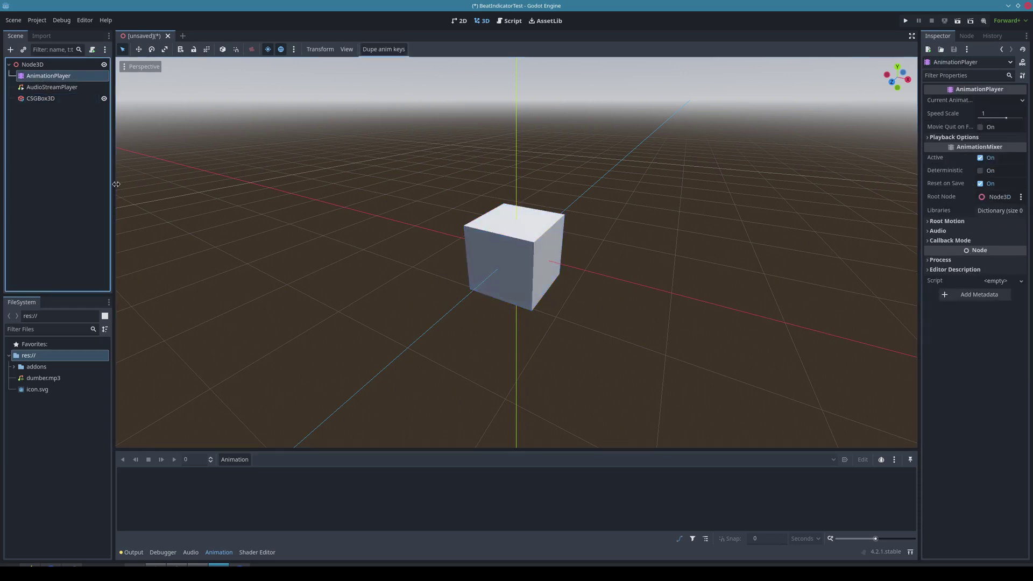
click(233, 460)
click(241, 473)
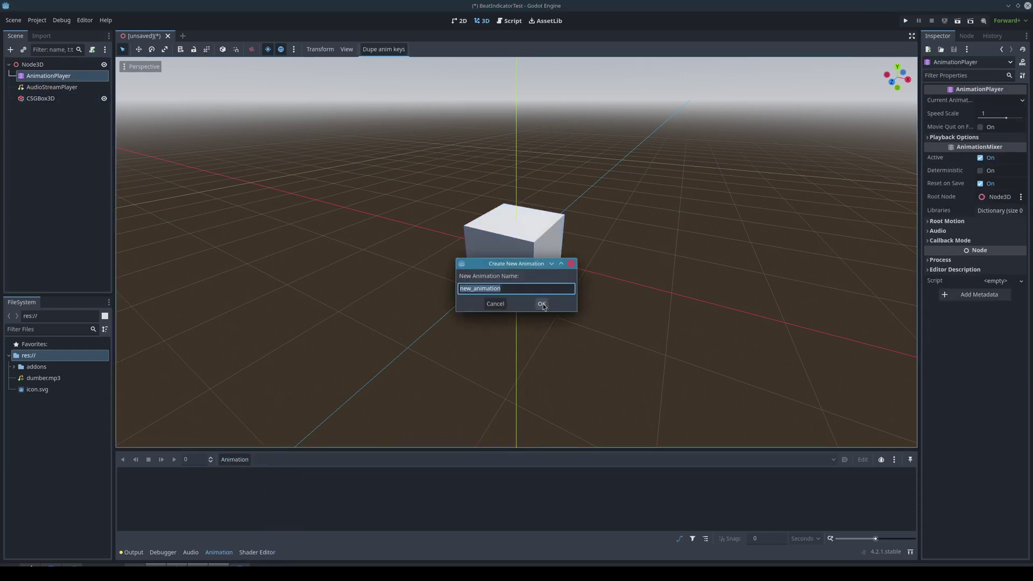
key(Return)
- Add an audio playback track for the AudioStreamPlayer and place dumber.mp3 on it at time 0
click(140, 476)
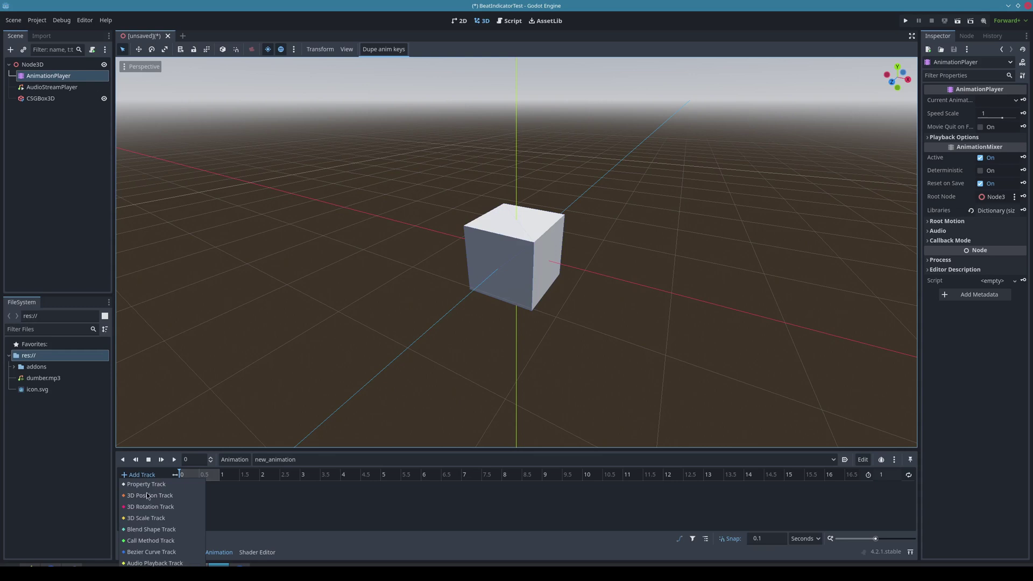
click(135, 563)
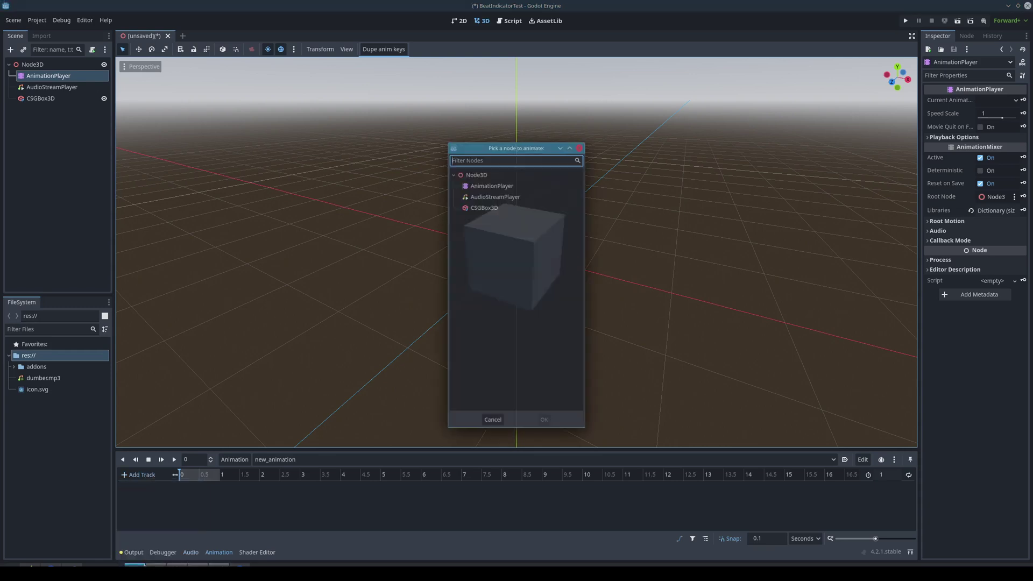
click(492, 195)
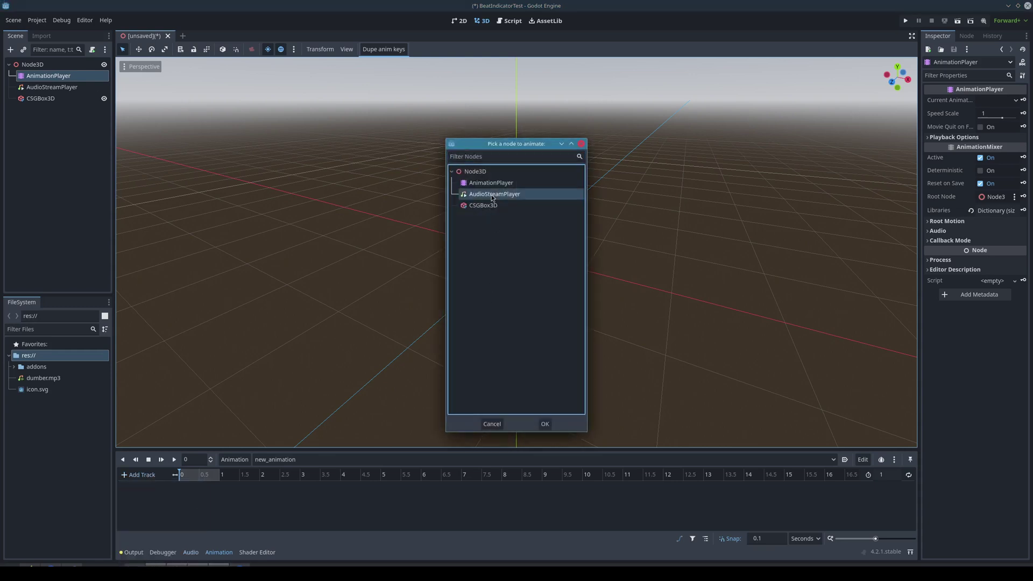
click(545, 424)
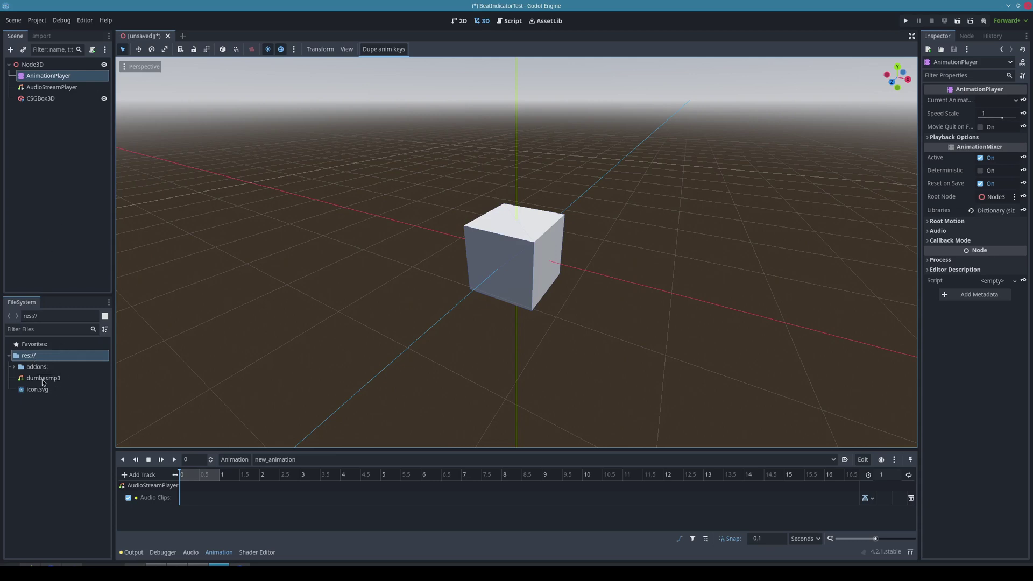
drag(42, 379, 198, 501)
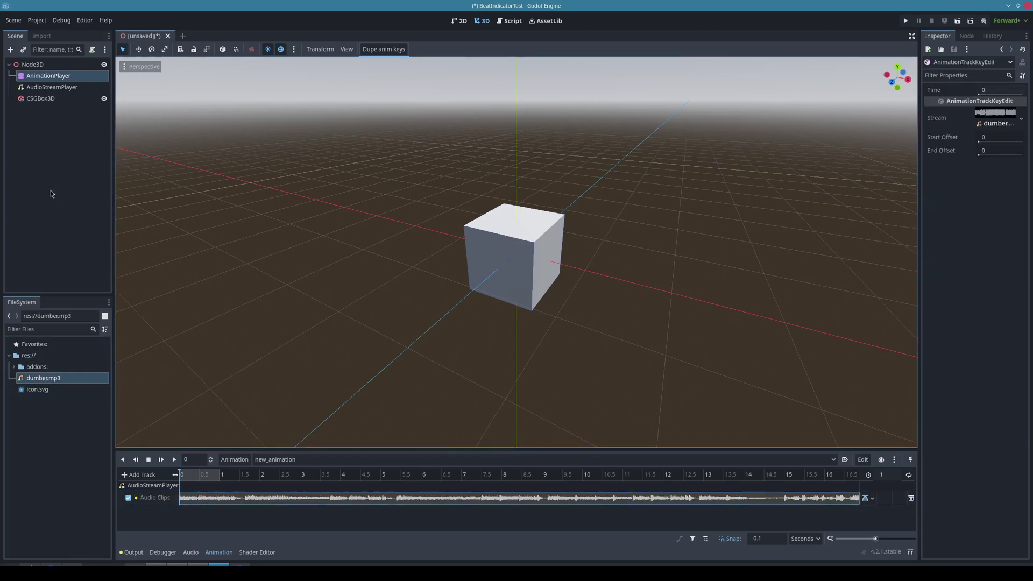
- Assign a new material to the CSGBox3D and expand its properties
click(48, 99)
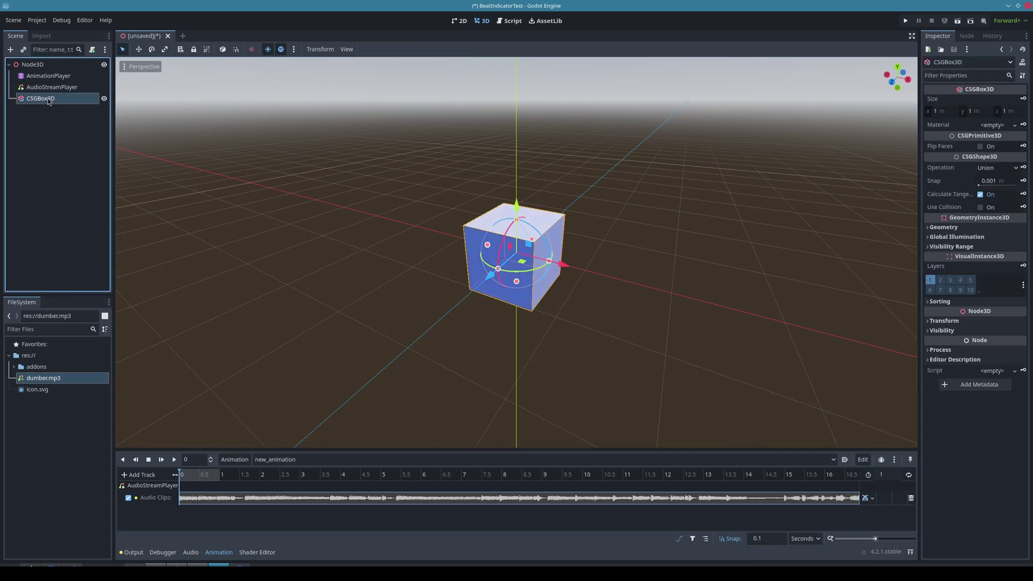
click(997, 125)
click(988, 135)
click(994, 132)
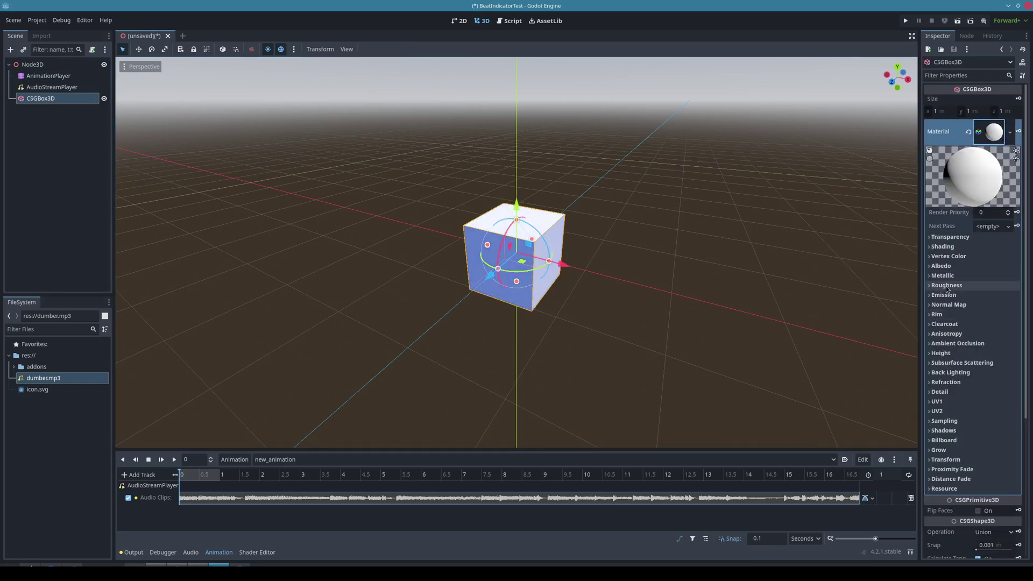
- Key the box material's white albedo color at time 0, creating a new animation track for it
click(942, 266)
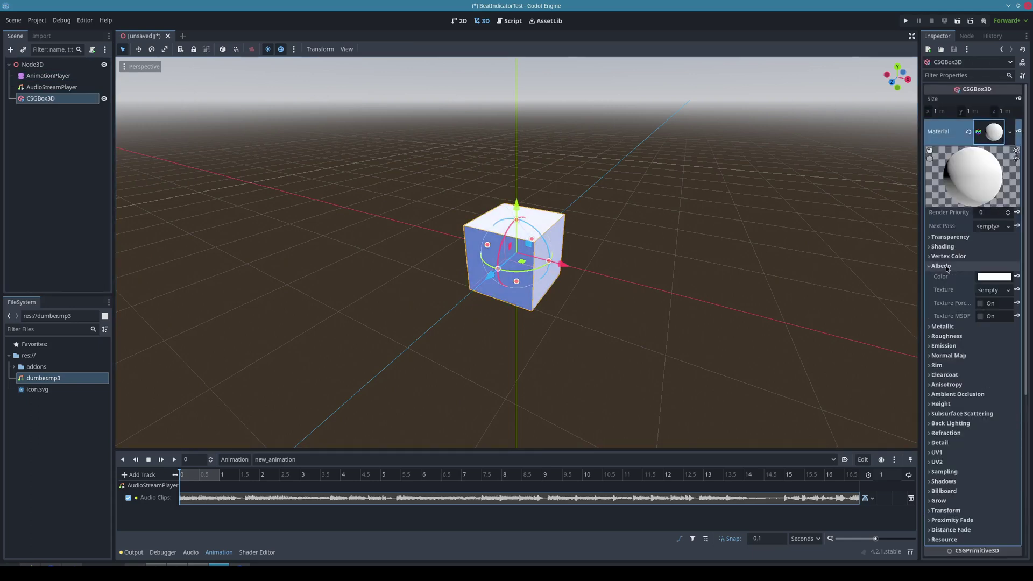
click(1017, 276)
click(548, 311)
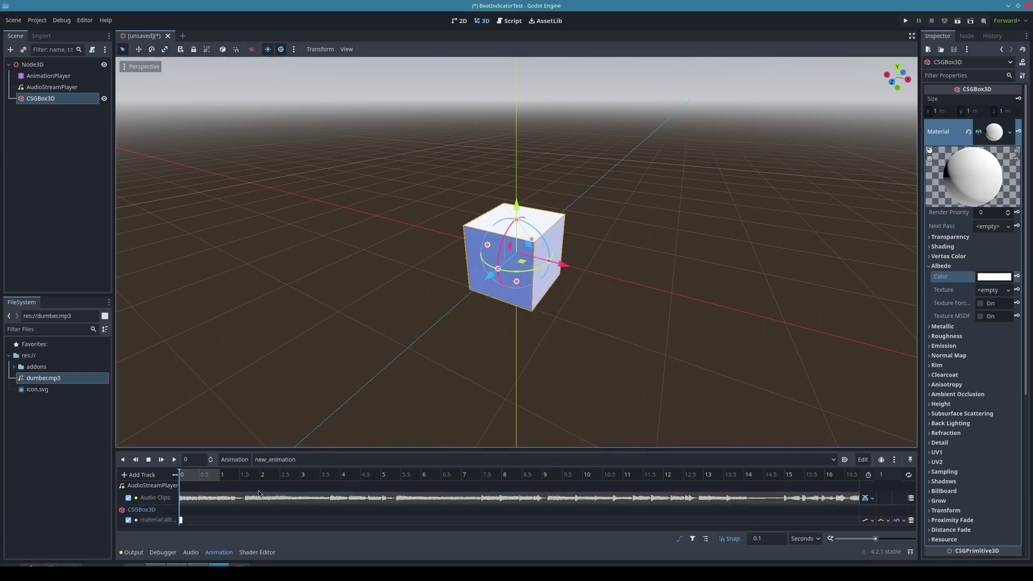
- Set the box's albedo color to mid-grey and key it at 0.5 seconds
drag(189, 475, 199, 475)
click(995, 277)
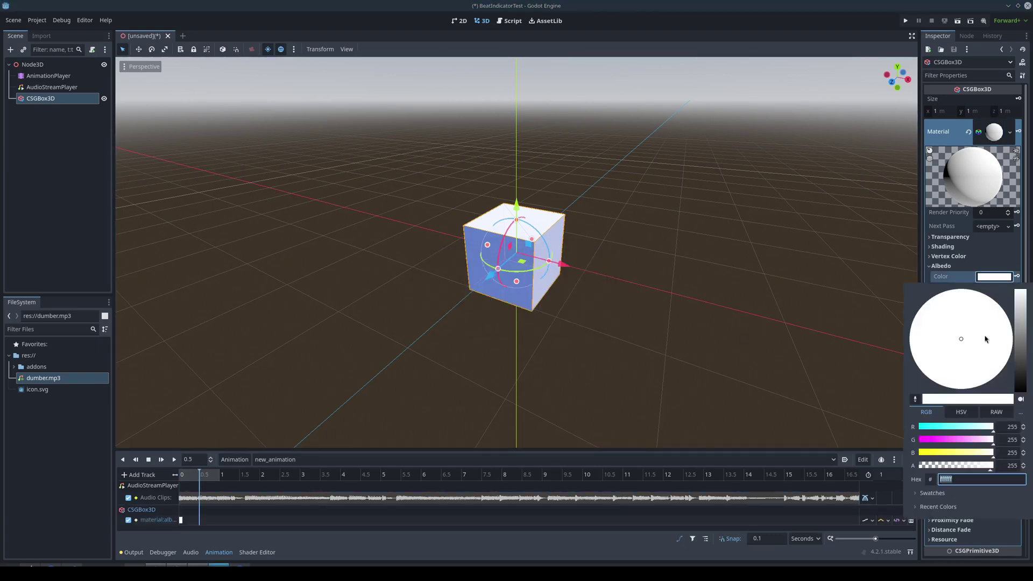
click(1021, 345)
click(1004, 283)
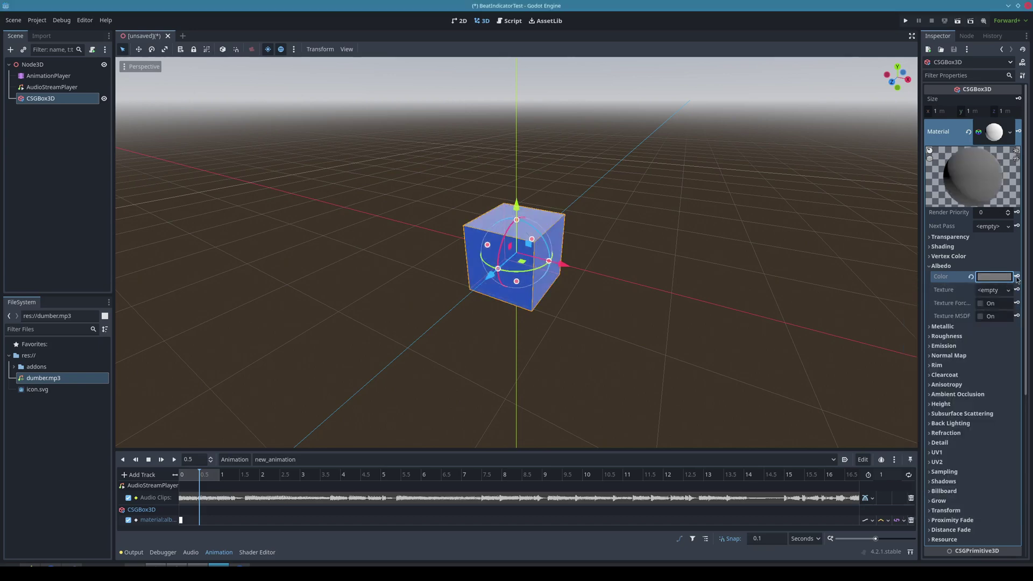
click(1017, 276)
- Set the box's albedo color to black (000000) and key it at 0.9 seconds
click(220, 473)
drag(220, 473, 215, 474)
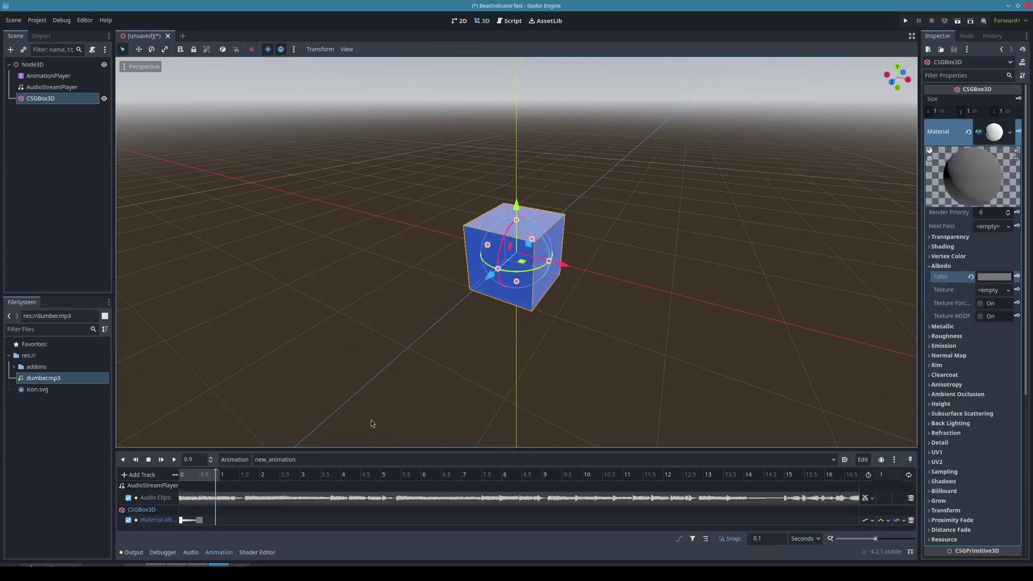
click(996, 277)
drag(1021, 347, 1021, 392)
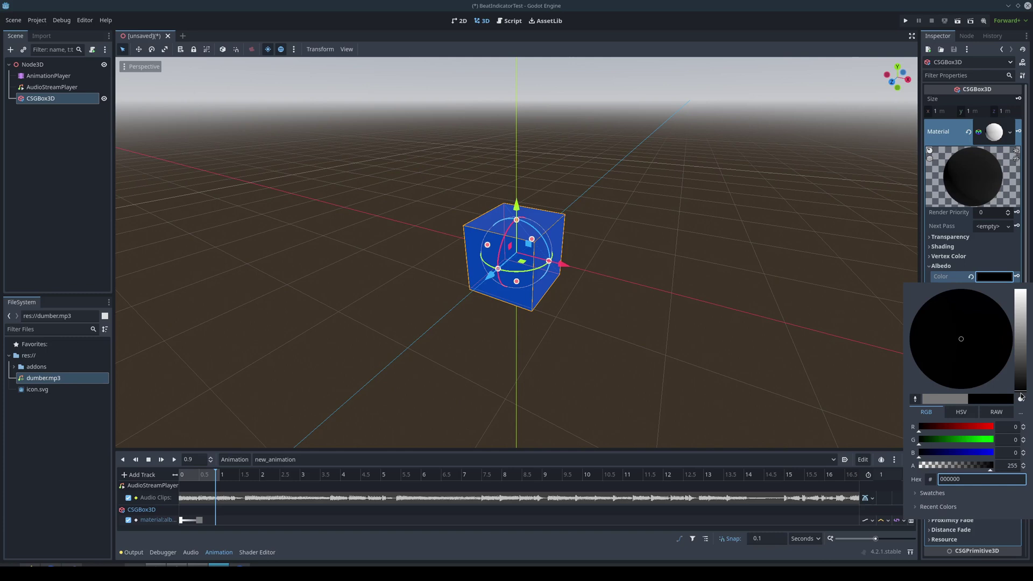
click(1004, 275)
click(1018, 277)
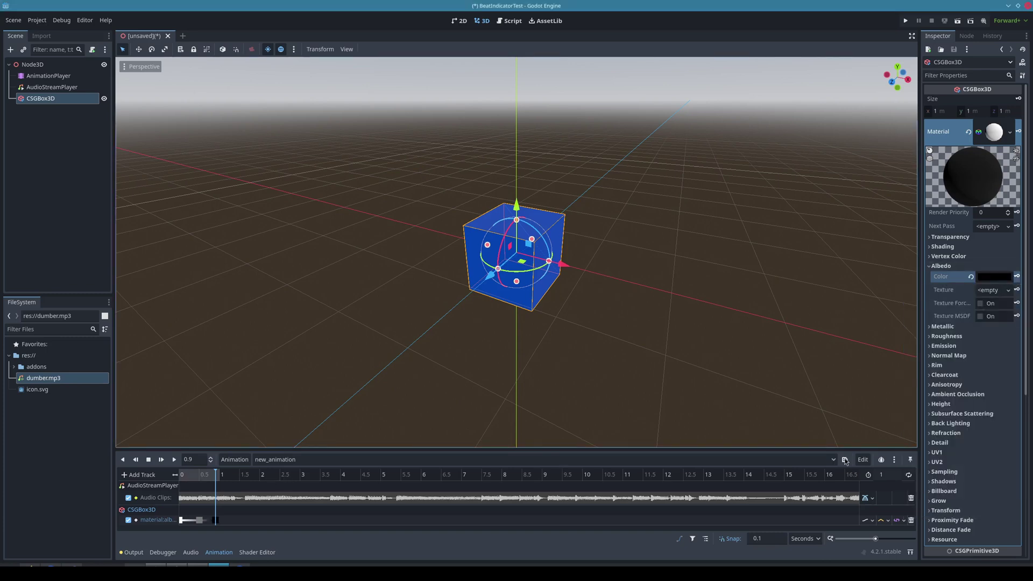
- Set the animation length to 60 seconds and scrub the playhead across the existing color keys
click(887, 476)
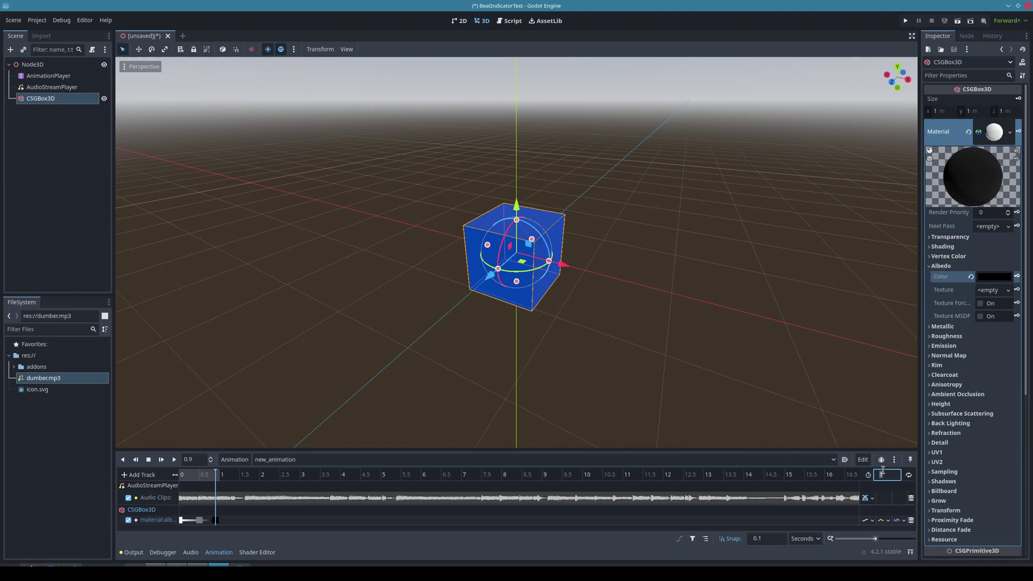
text(60)
key(Return)
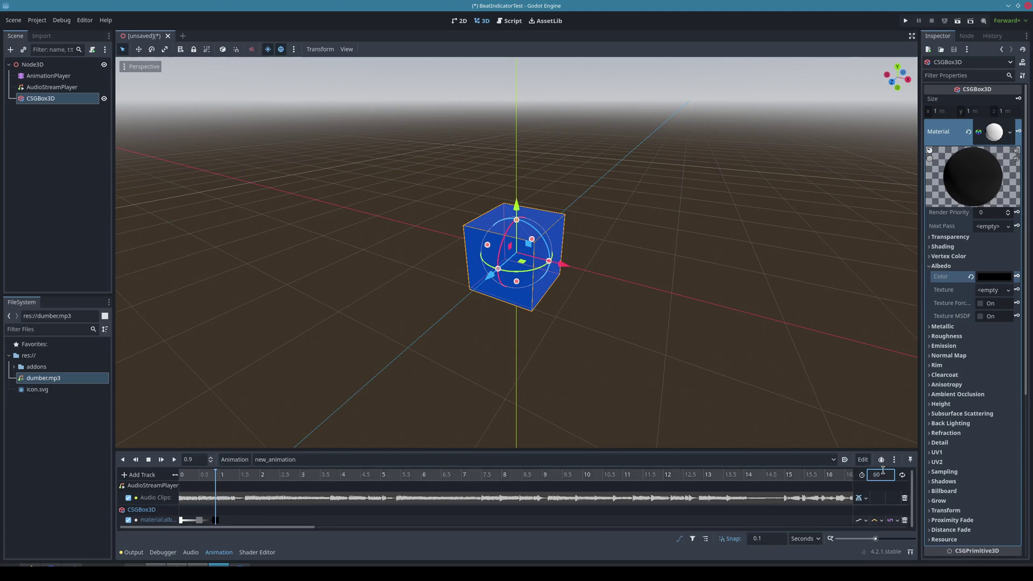
click(191, 476)
drag(192, 476, 208, 476)
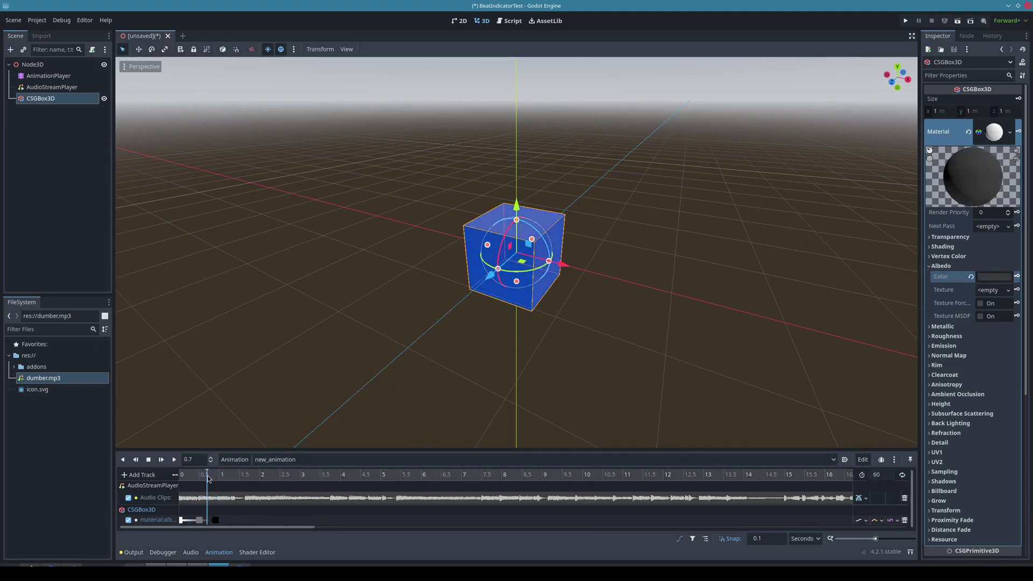
- Select all three box color keys and move them together along the track so the first sits at about 15.3 seconds
click(169, 521)
drag(181, 520, 518, 520)
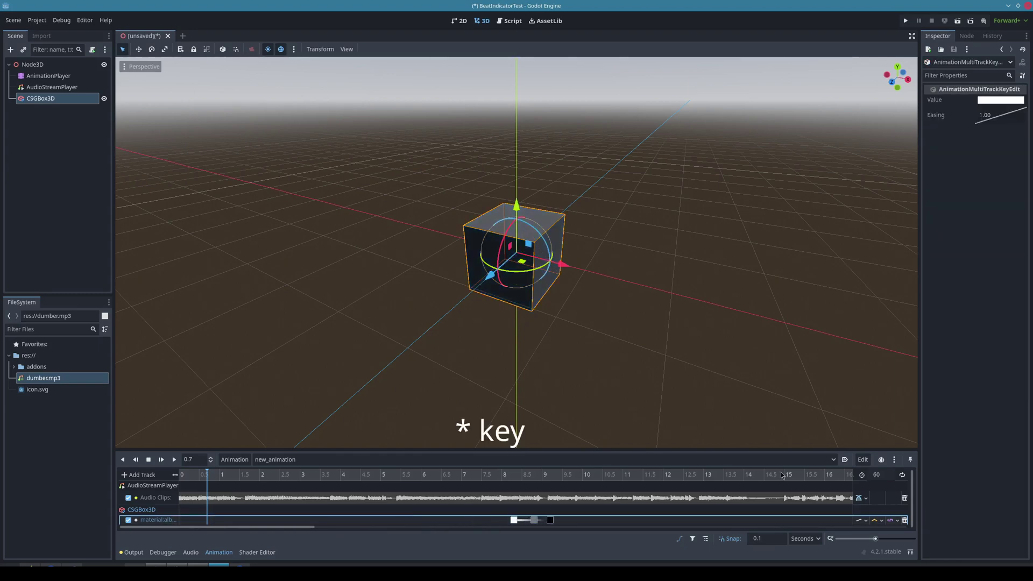
drag(267, 528, 542, 521)
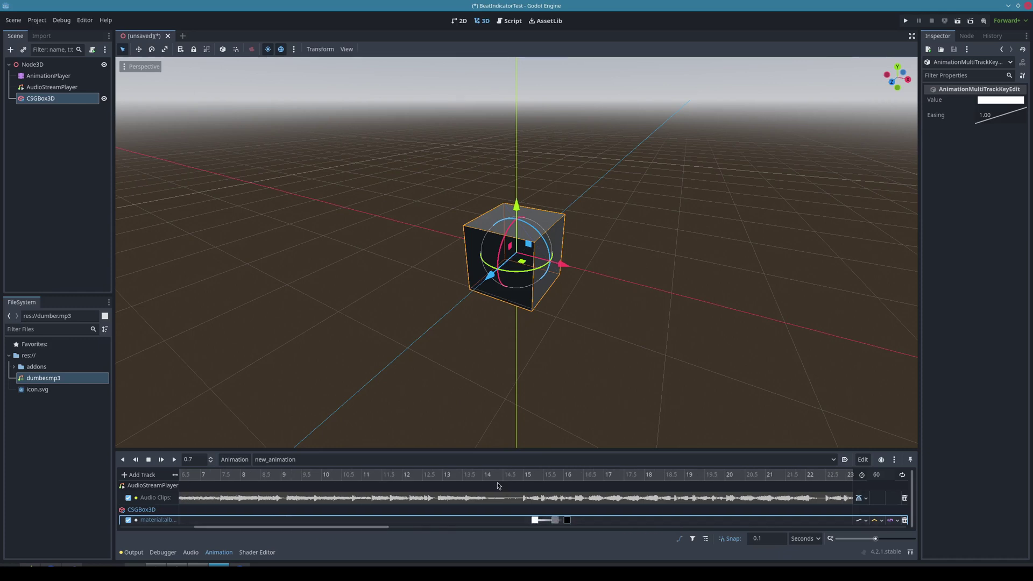
- Play the audio from about 14 seconds, stop it, and place the playhead at 15 seconds
drag(500, 481, 479, 481)
key(d)
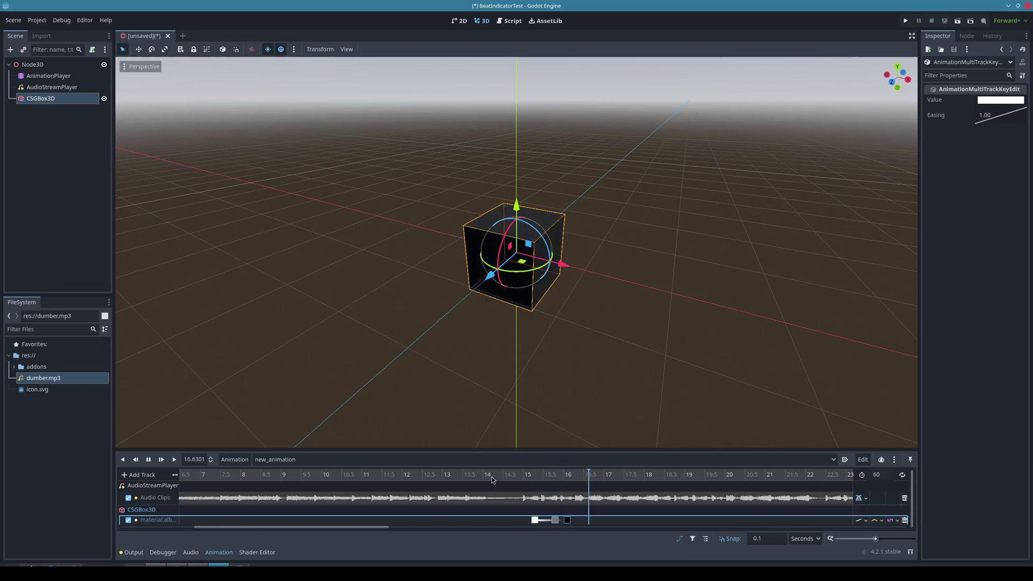
key(space)
click(523, 476)
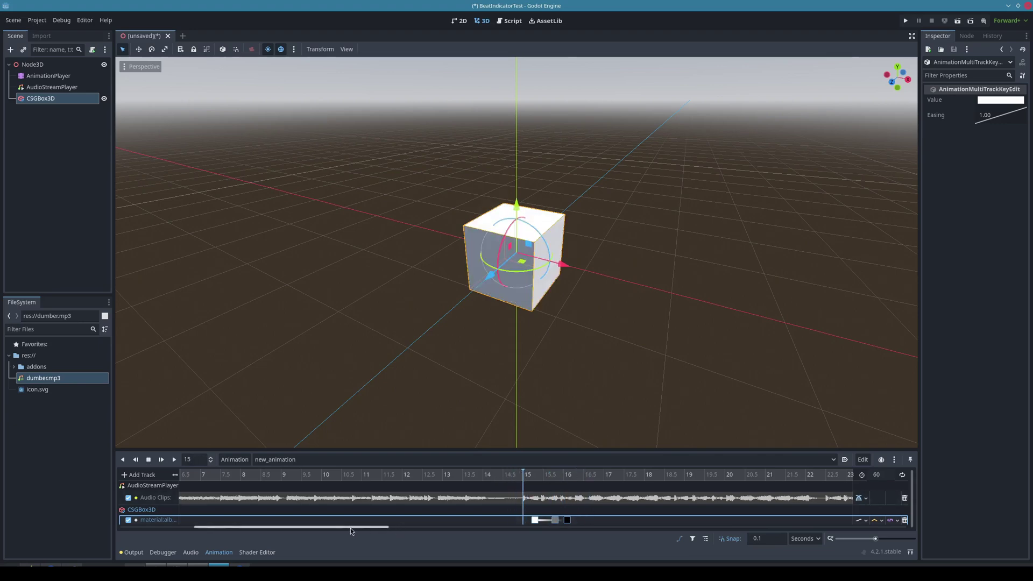
- Set the animation timeline's snap to 0.005 seconds
drag(350, 528, 367, 528)
click(769, 540)
key(BackSpace)
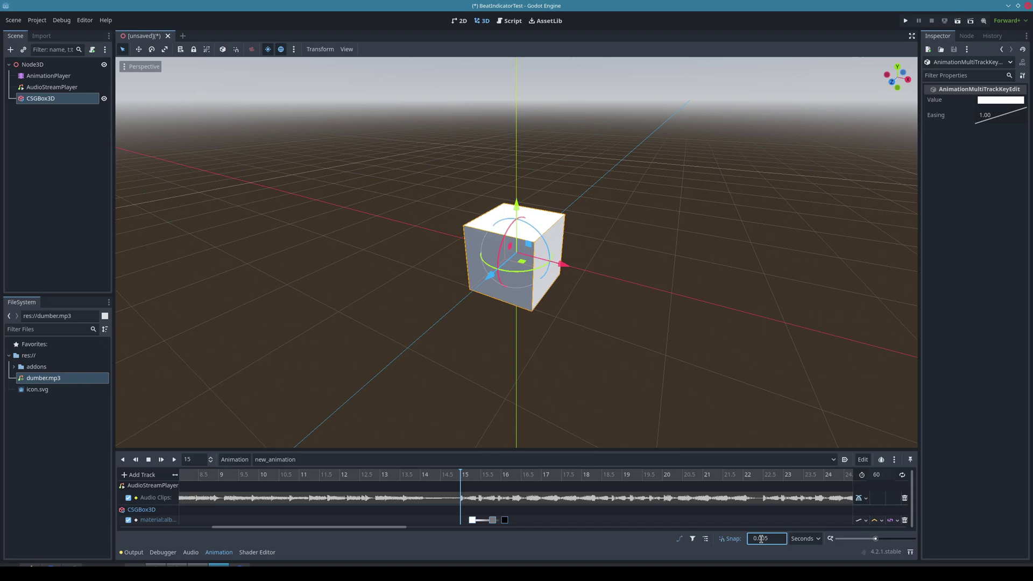
- Move the three color keys so the white key aligns with the audio onset near 15 seconds, then place the playhead at 14.97
drag(389, 528, 431, 528)
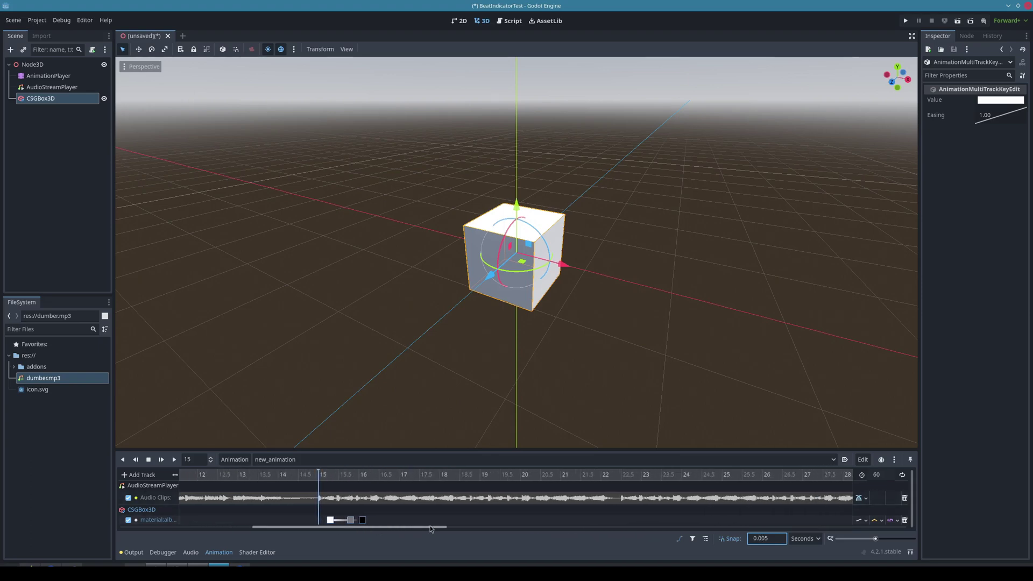
ctrl+scroll(437, 509, up, 10)
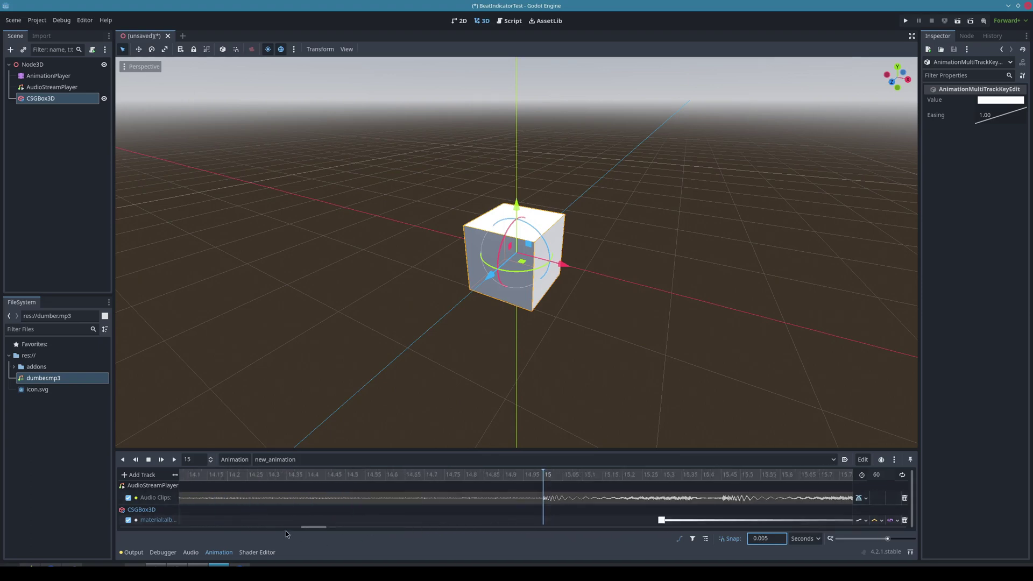
drag(313, 527, 319, 527)
ctrl+scroll(327, 519, up, 3)
drag(543, 521, 300, 519)
drag(299, 476, 243, 476)
drag(301, 520, 299, 520)
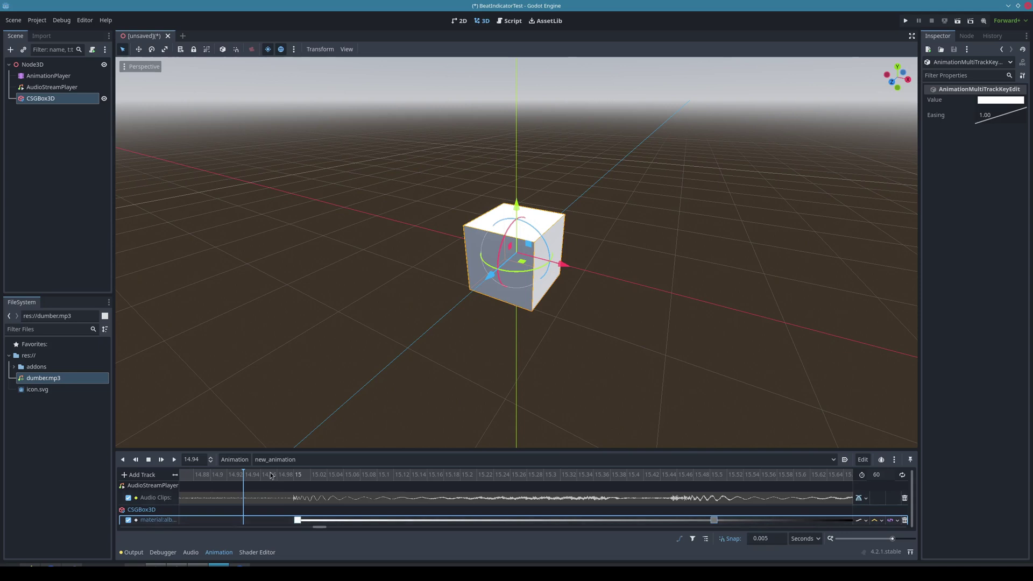
click(269, 476)
click(285, 522)
- Space the color keys to the beats in the waveform by moving the black key to 16.87 seconds and the grey key to 15.99 seconds
ctrl+scroll(324, 502, down, 3)
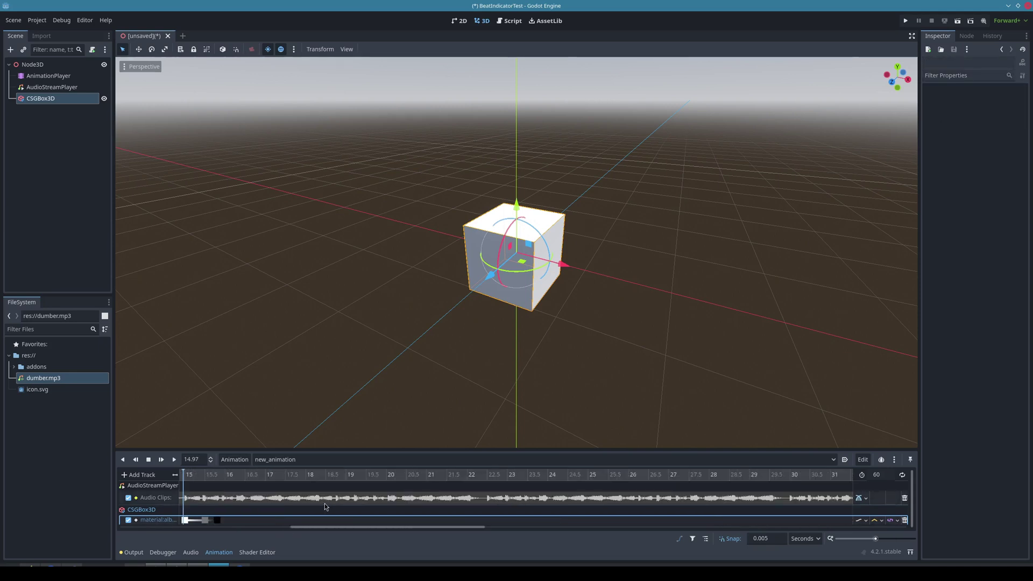
ctrl+scroll(376, 506, up, 3)
drag(334, 527, 376, 527)
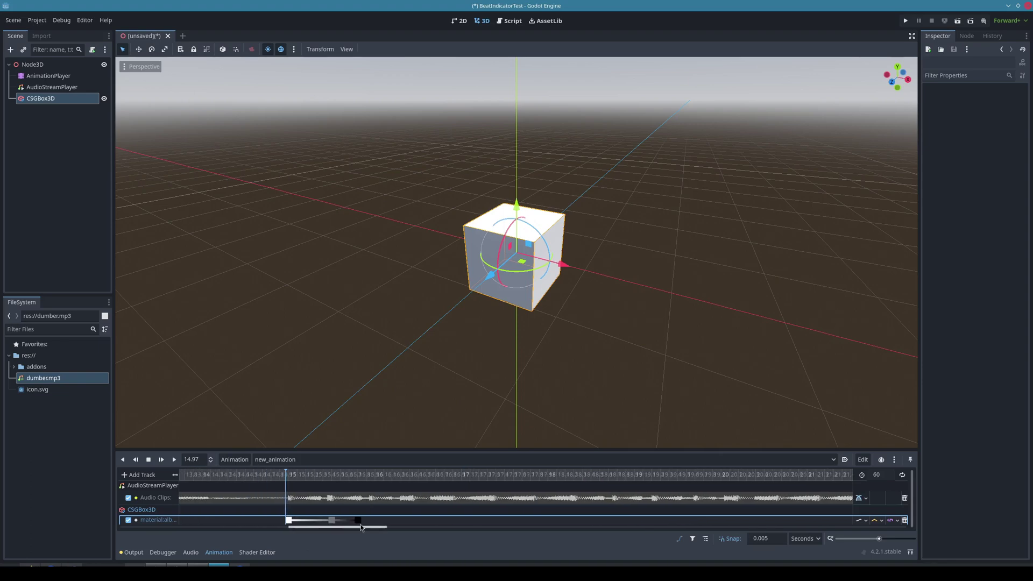
click(334, 520)
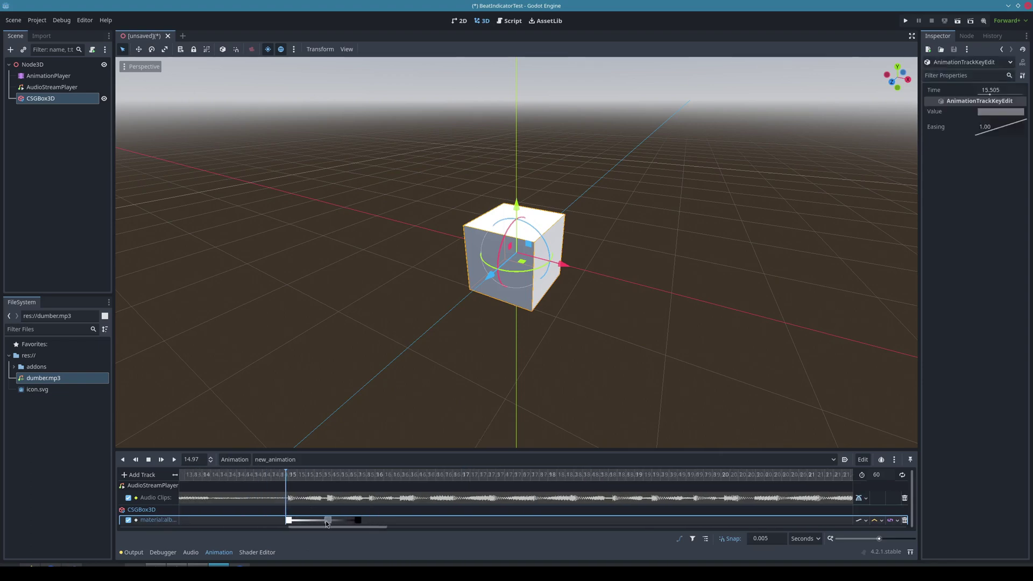
drag(360, 520, 450, 519)
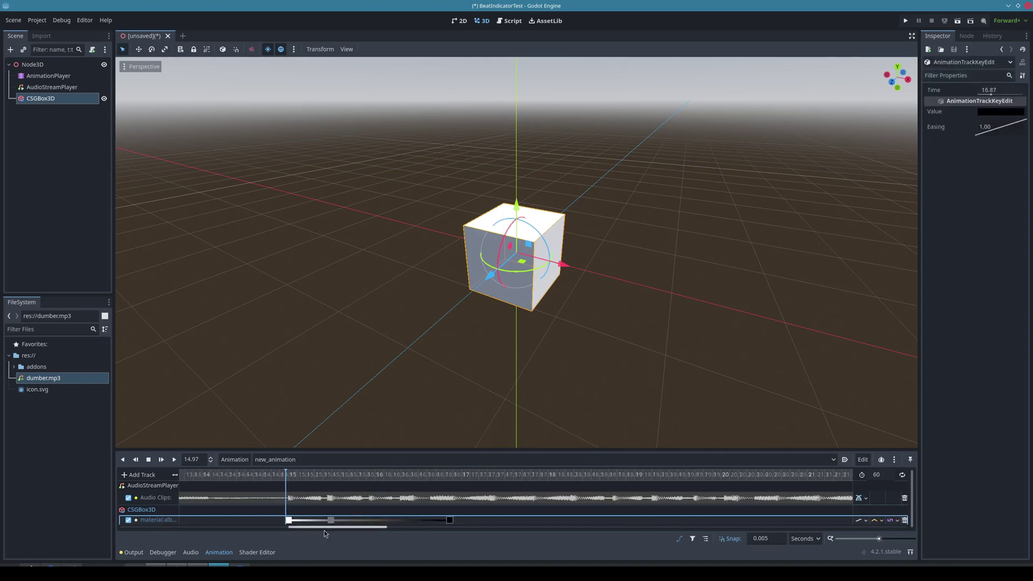
click(336, 520)
drag(336, 523, 373, 526)
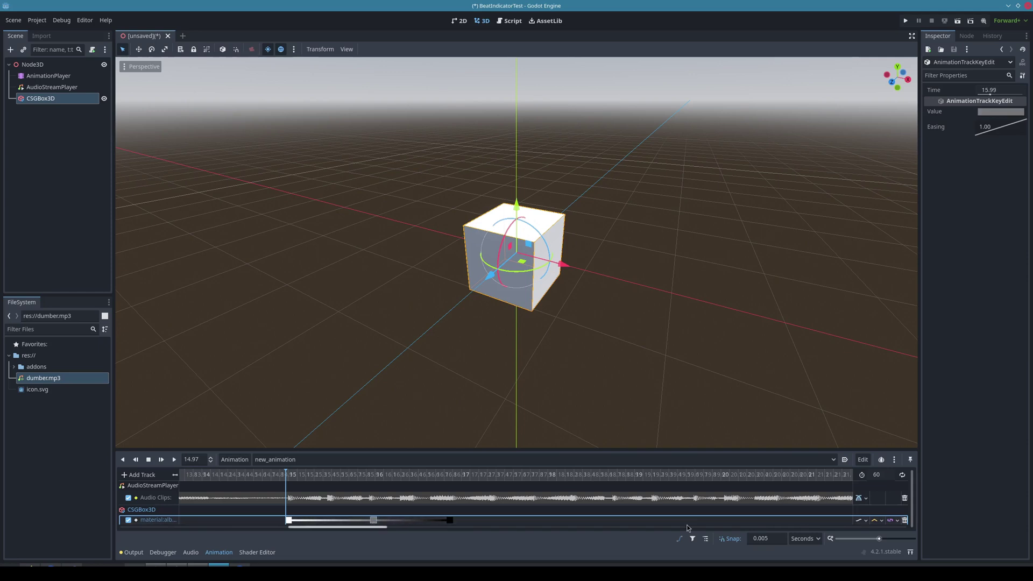
- Set the albedo color track's update mode to Discrete and scrub through its keys to check the color changes
click(865, 521)
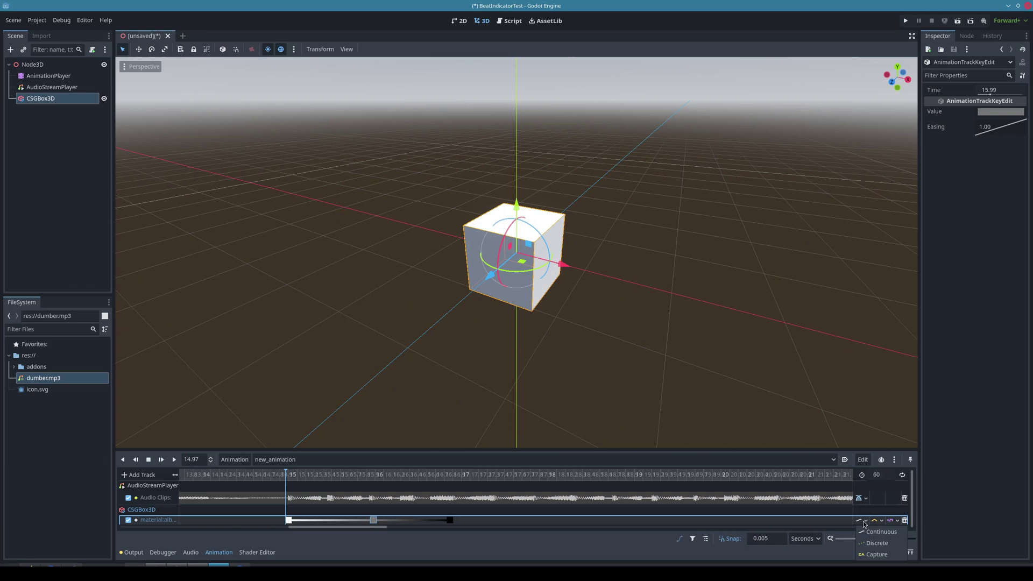
click(876, 543)
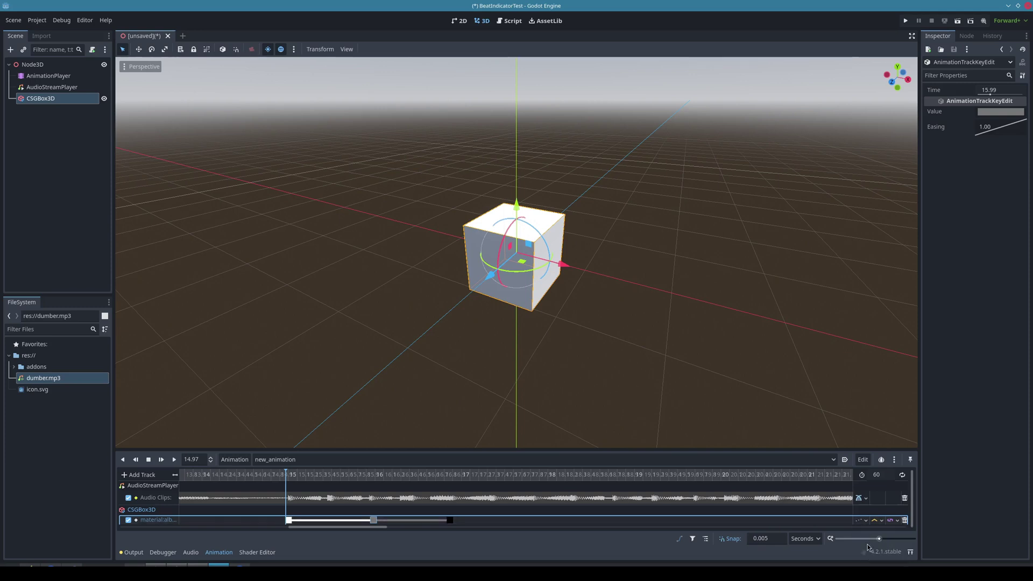
drag(286, 476, 436, 485)
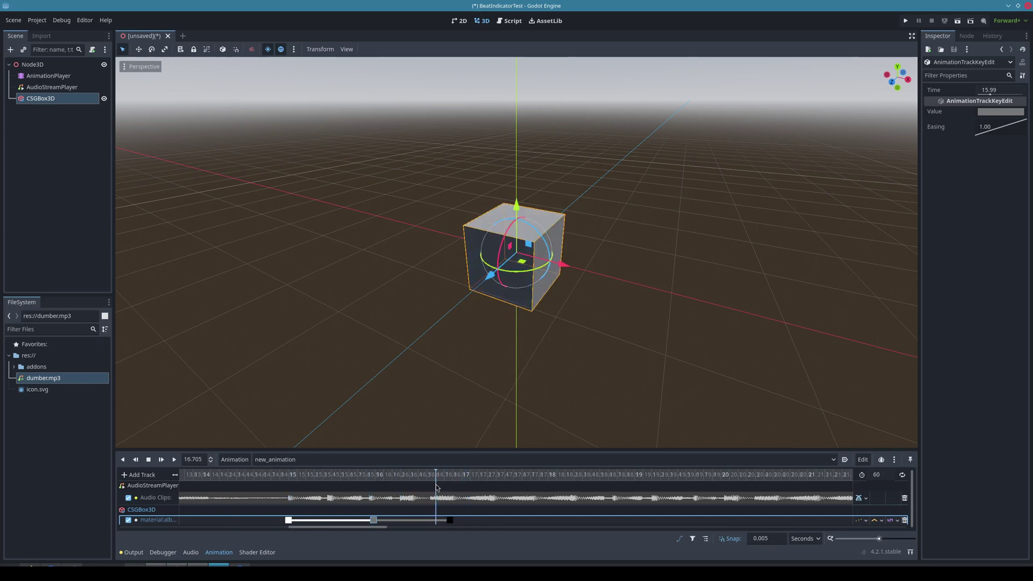
- Open the Dupe anim keys dialog for the AnimationPlayer, enter new_animation as the animation name, and close the dialog
click(47, 77)
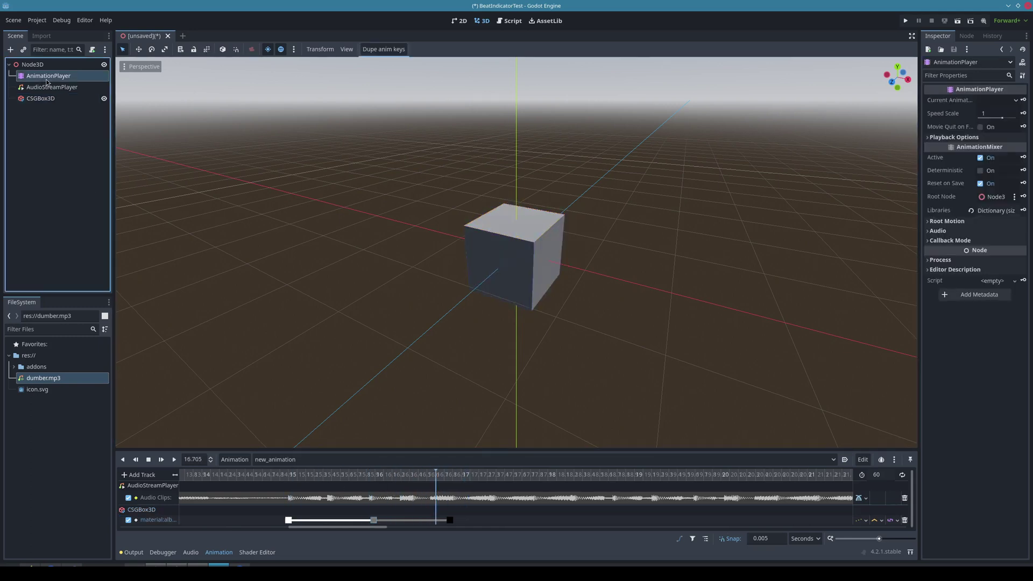
click(384, 49)
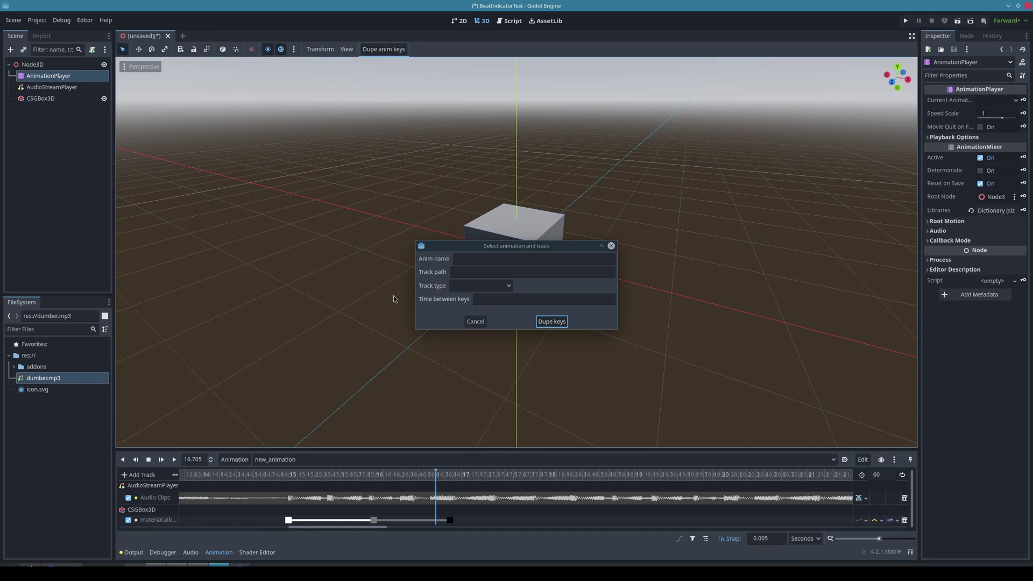
click(484, 255)
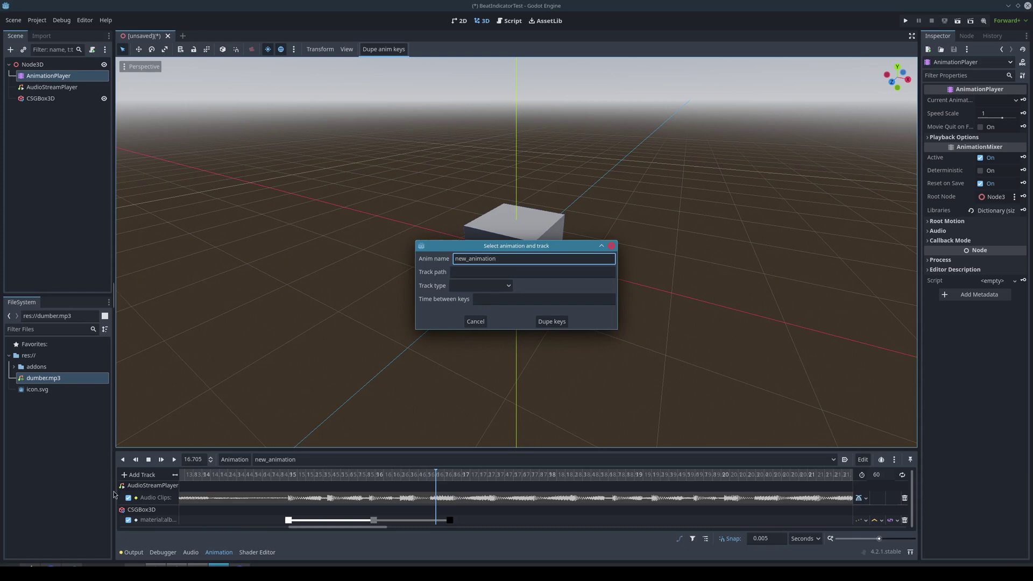
click(470, 323)
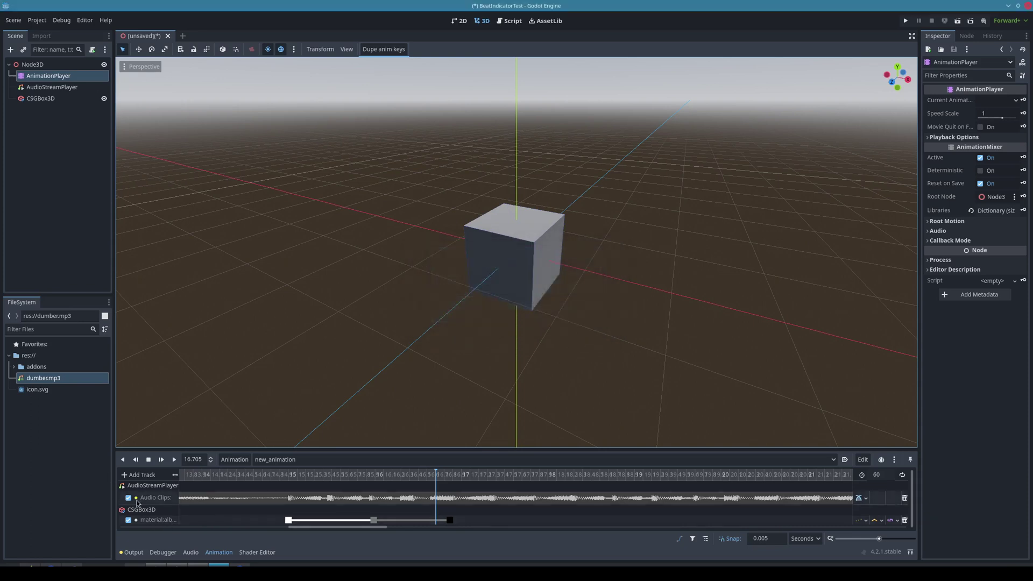
- Copy the color track's path and paste CSGBox3D:material:albedo_color as the track path in the Dupe anim keys dialog
double_click(164, 519)
key(ctrl+c)
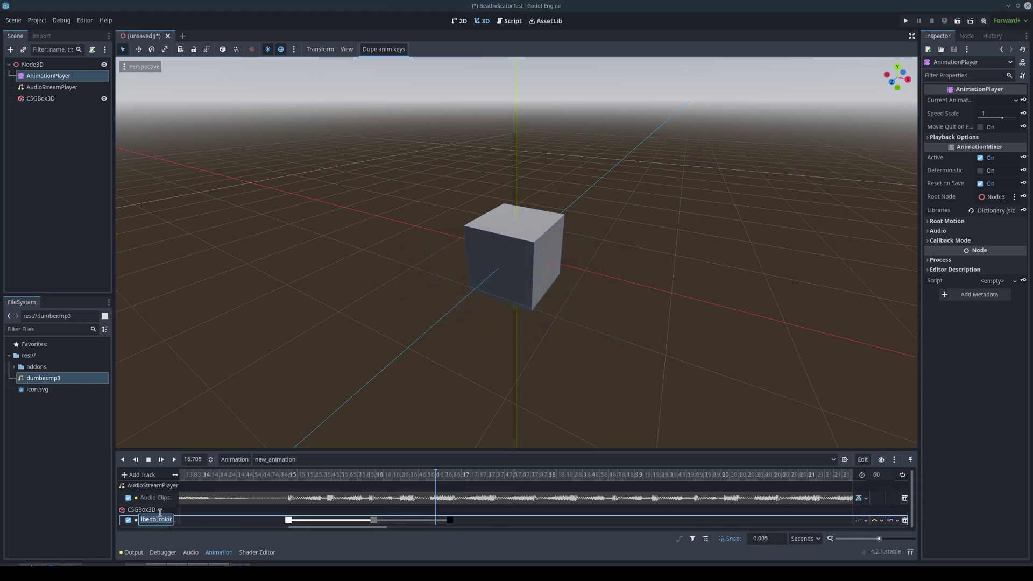
key(Escape)
click(385, 49)
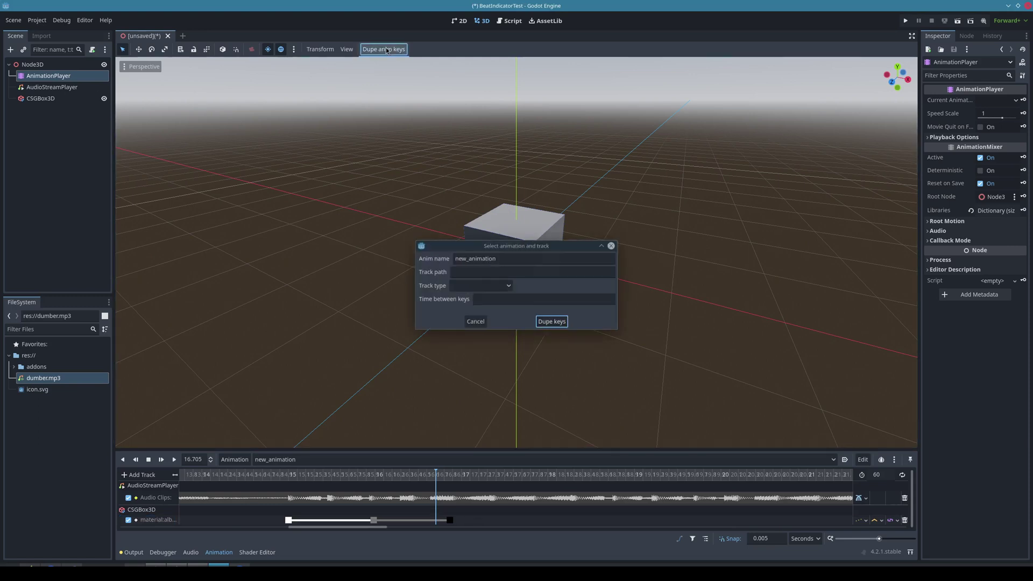
click(474, 272)
key(ctrl+v)
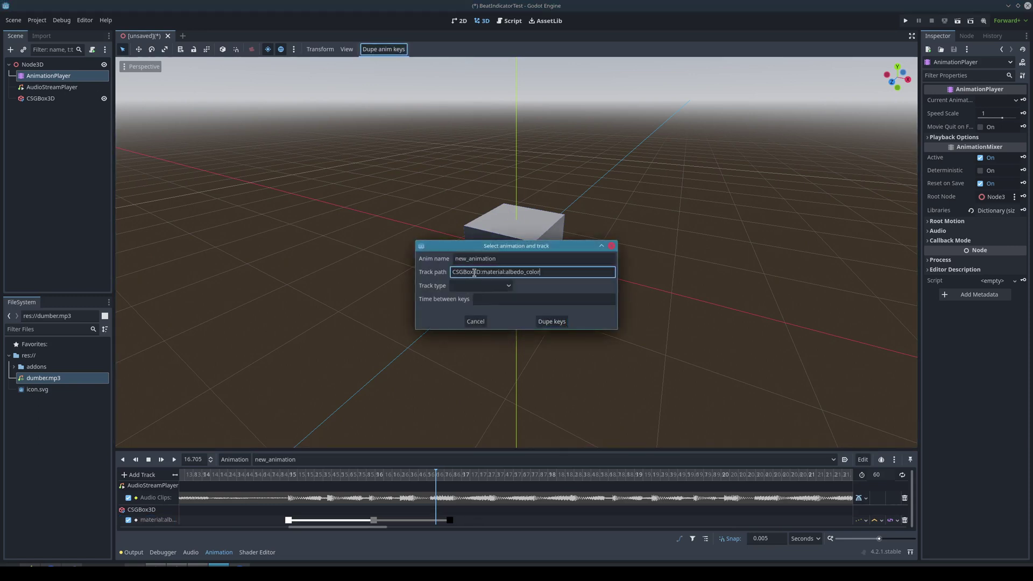
- Choose Property as the track type for key duplication and close the dialog without duplicating
click(496, 286)
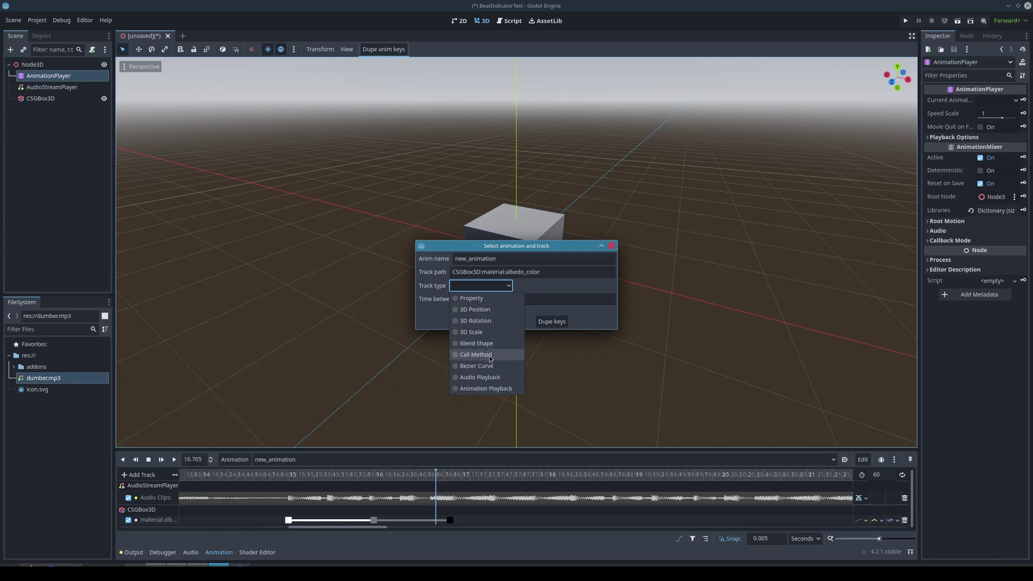
click(481, 301)
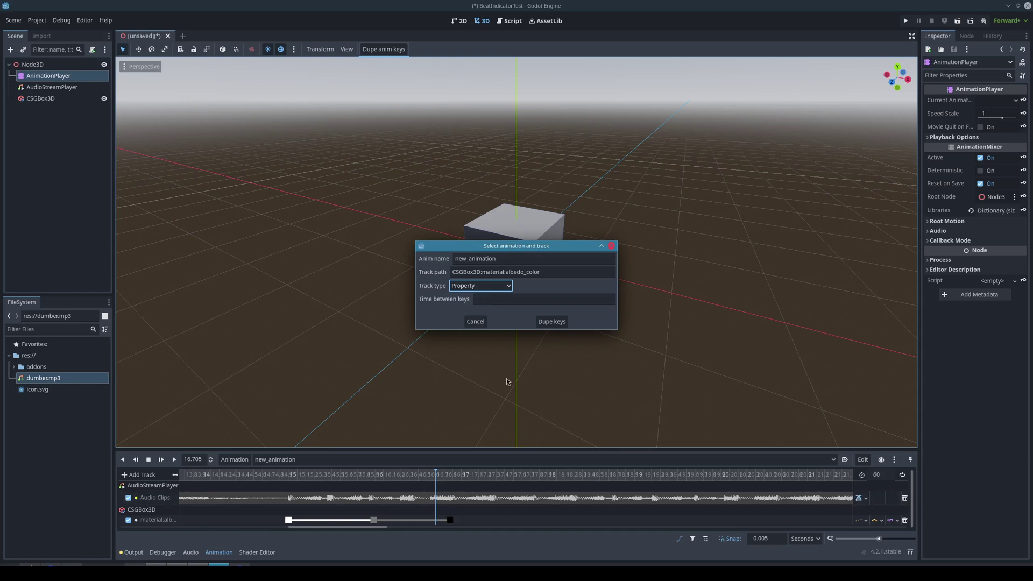
click(476, 322)
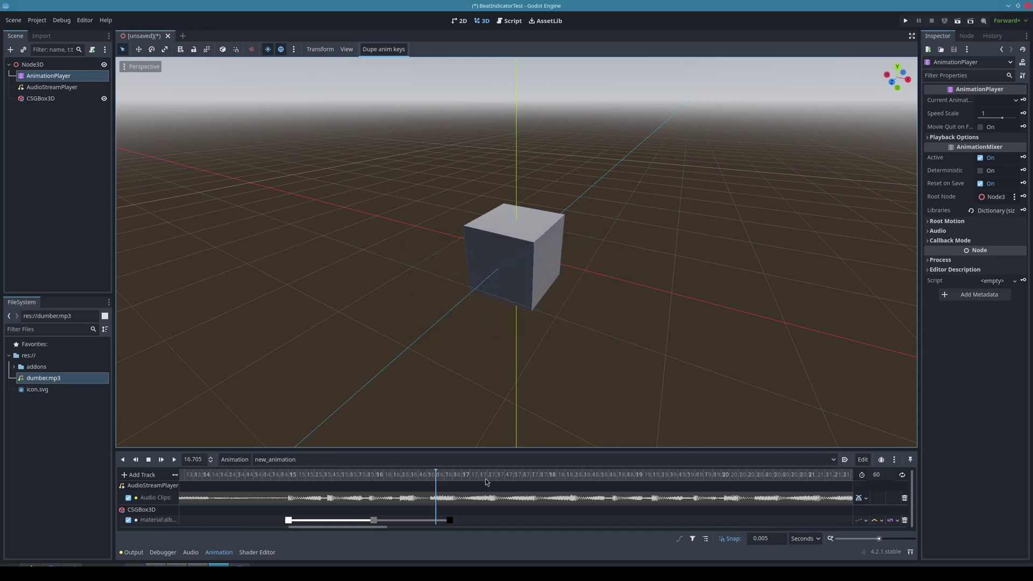
- Play the animation from about 14.77 seconds and switch to the Tap BPM page in the browser
click(288, 482)
drag(287, 483, 269, 473)
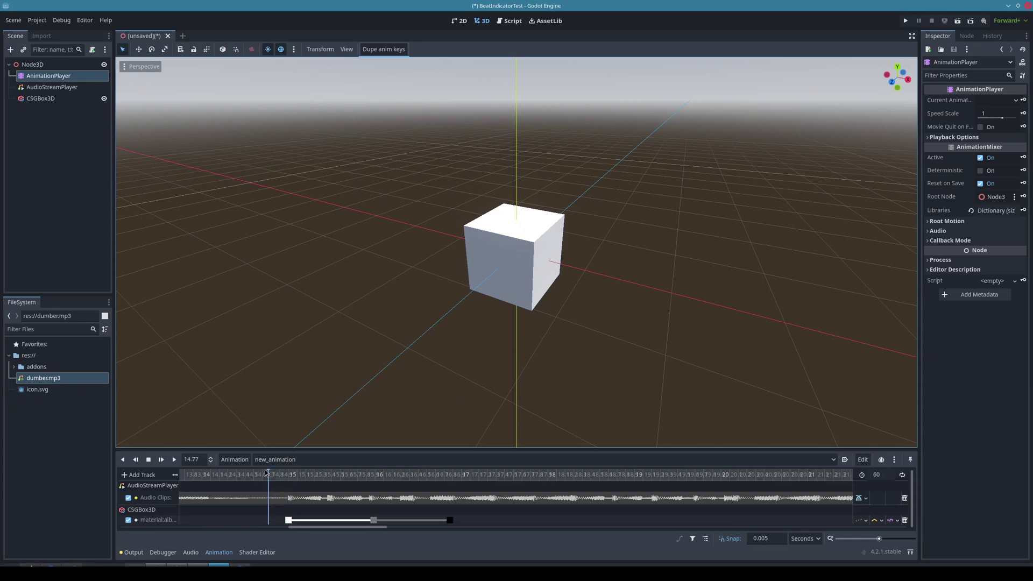
key(d)
click(240, 566)
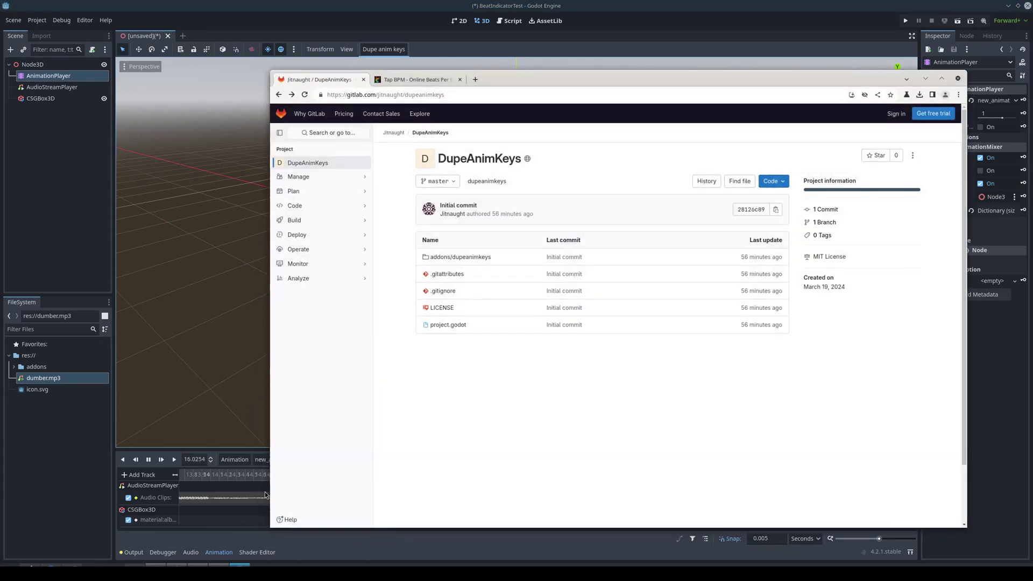
click(399, 81)
- Tap along with the playing audio on the BPM counter to measure the song's tempo
click(602, 262)
click(608, 272)
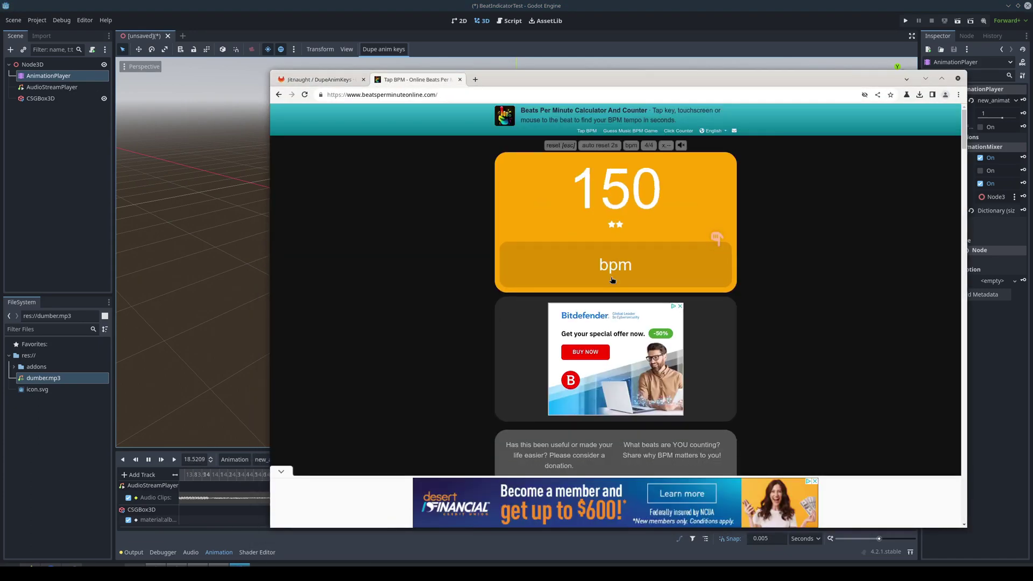
click(611, 277)
click(612, 280)
click(611, 280)
click(612, 279)
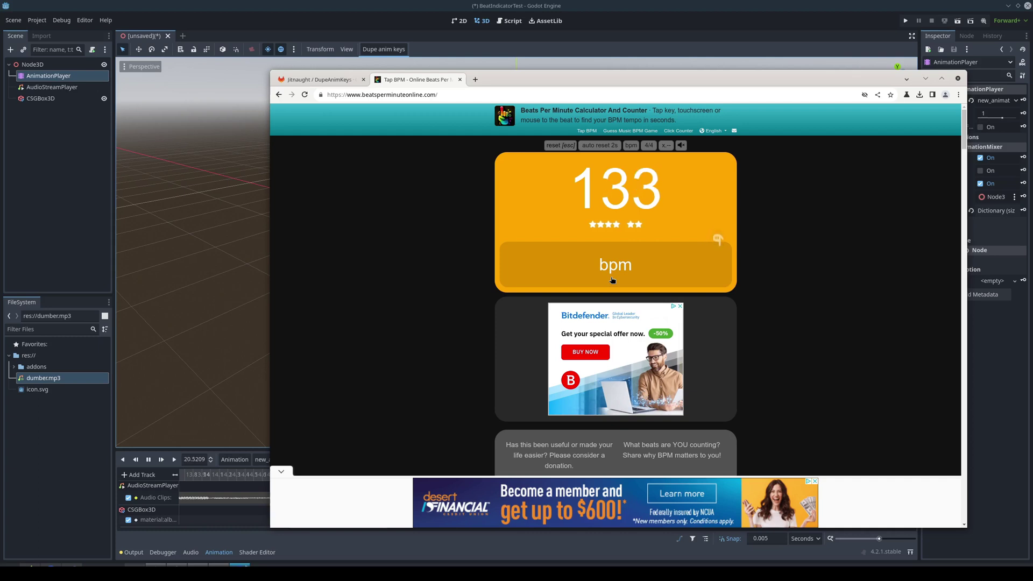
click(612, 280)
click(612, 280)
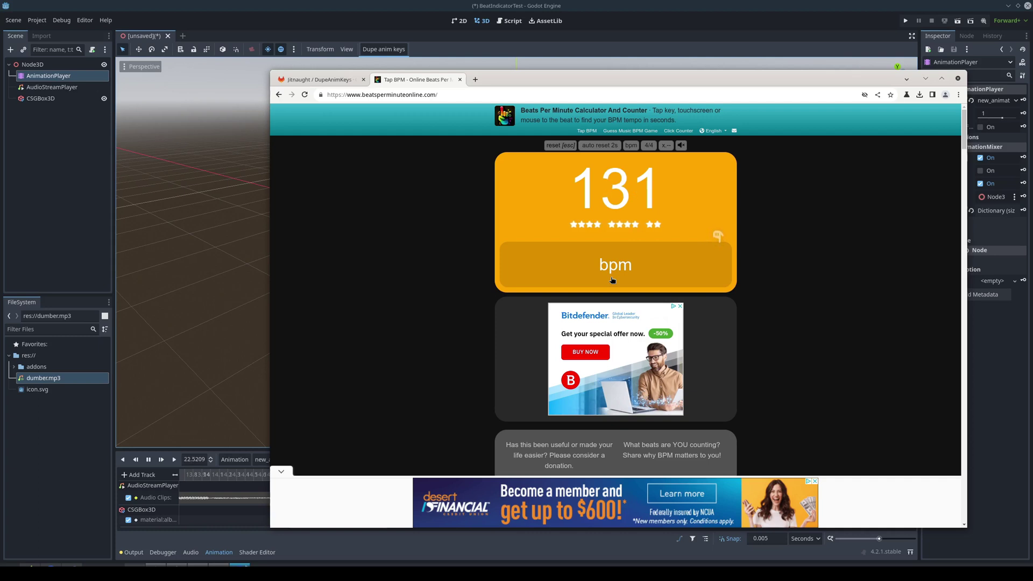
click(613, 280)
click(613, 280)
click(613, 280)
click(613, 280)
click(613, 280)
click(612, 279)
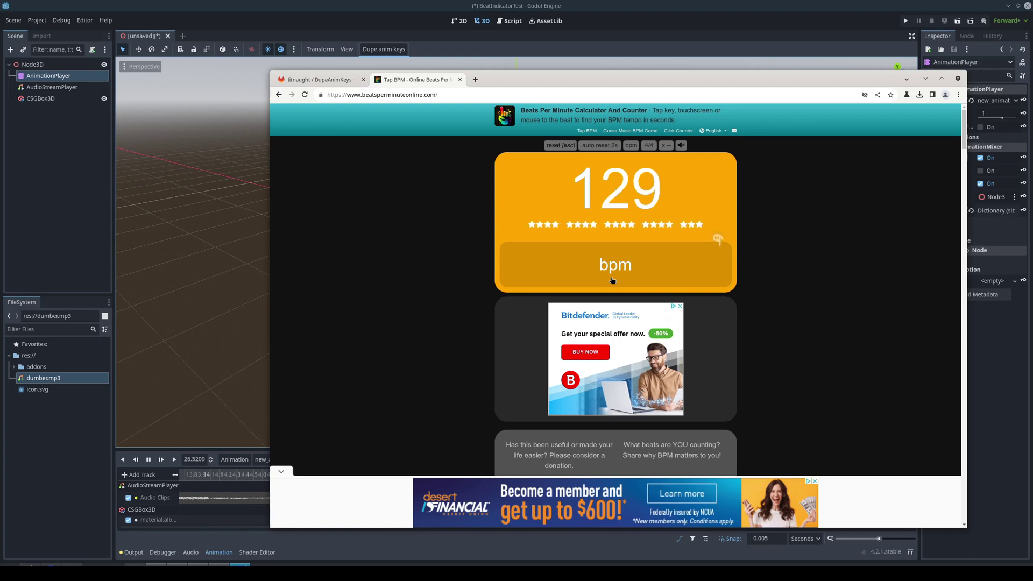
- Keep tapping the beat on the BPM counter to refine the tempo reading, and switch back to Godot to stop the animation playback
click(612, 280)
click(613, 280)
click(612, 279)
click(613, 279)
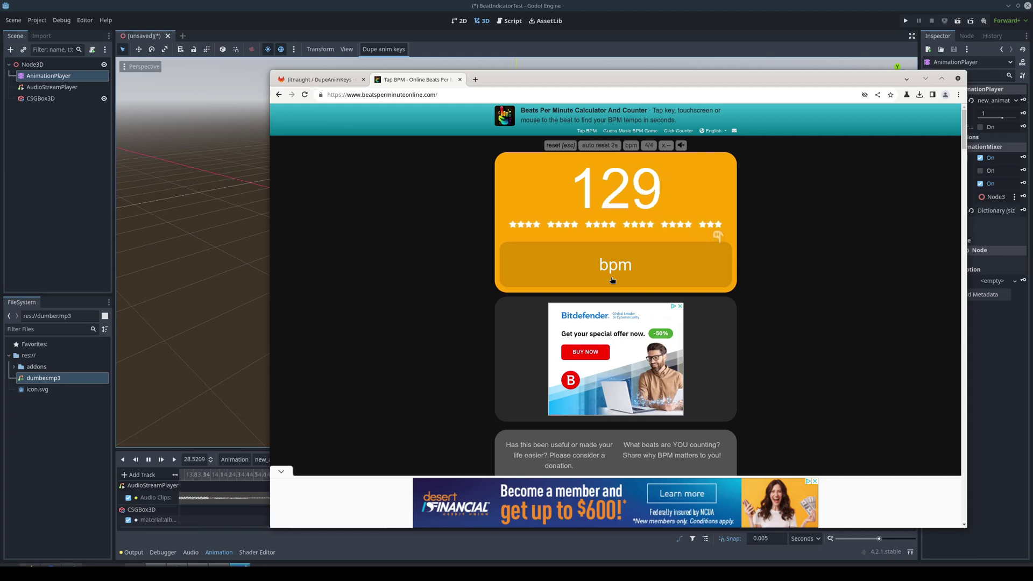
click(613, 280)
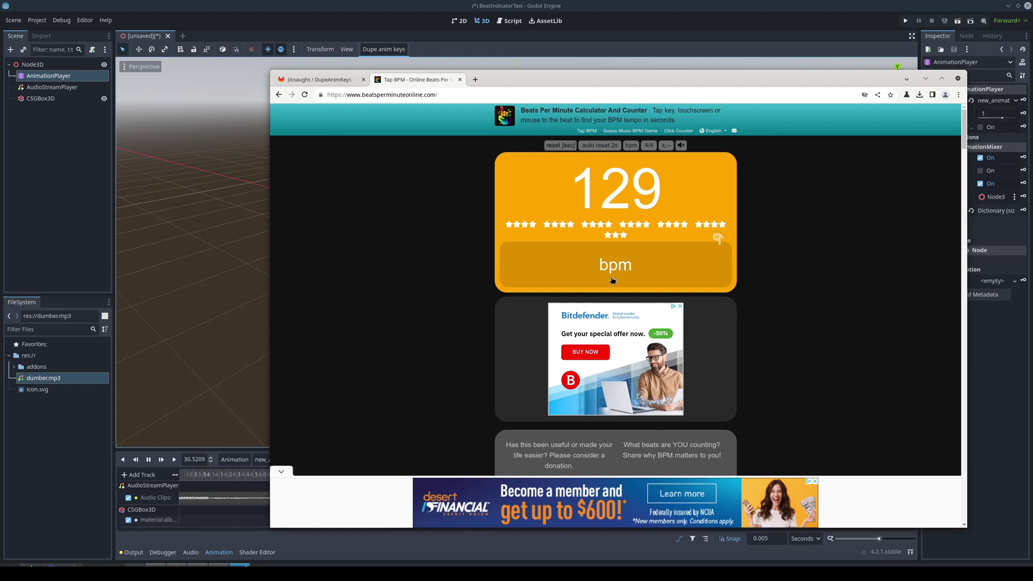
click(612, 280)
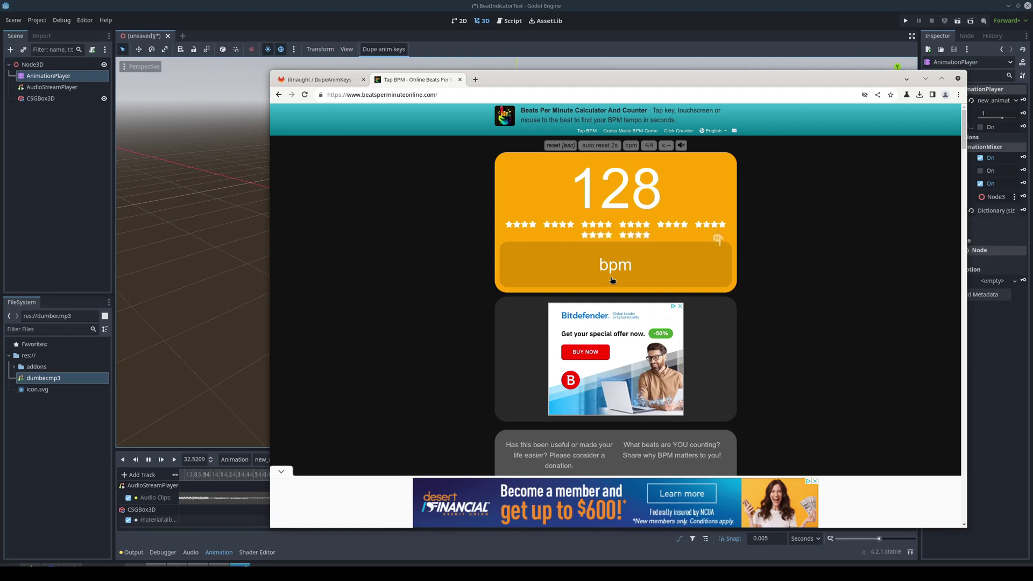
click(612, 280)
click(613, 280)
click(612, 280)
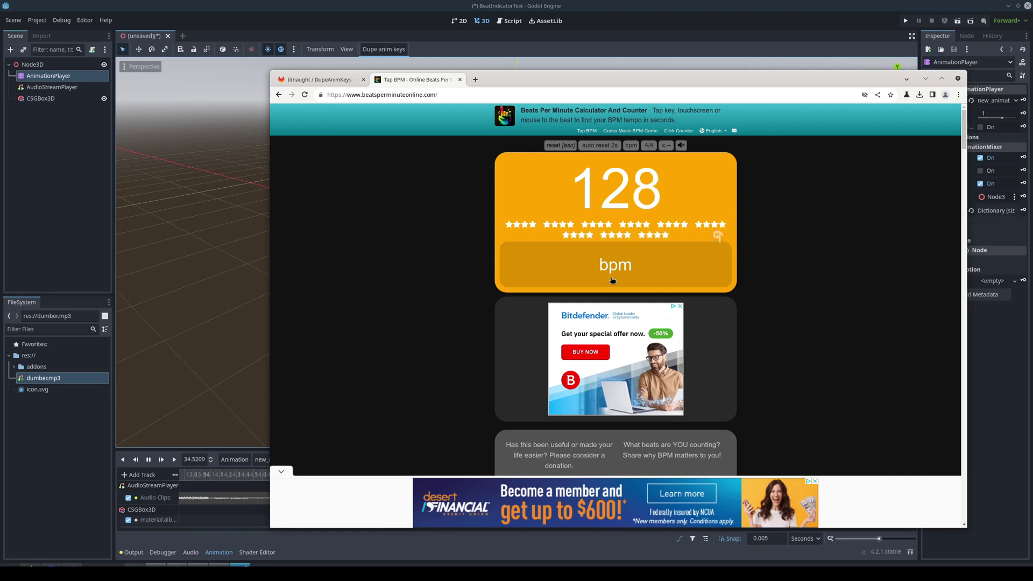
click(613, 280)
click(612, 279)
click(613, 280)
click(612, 280)
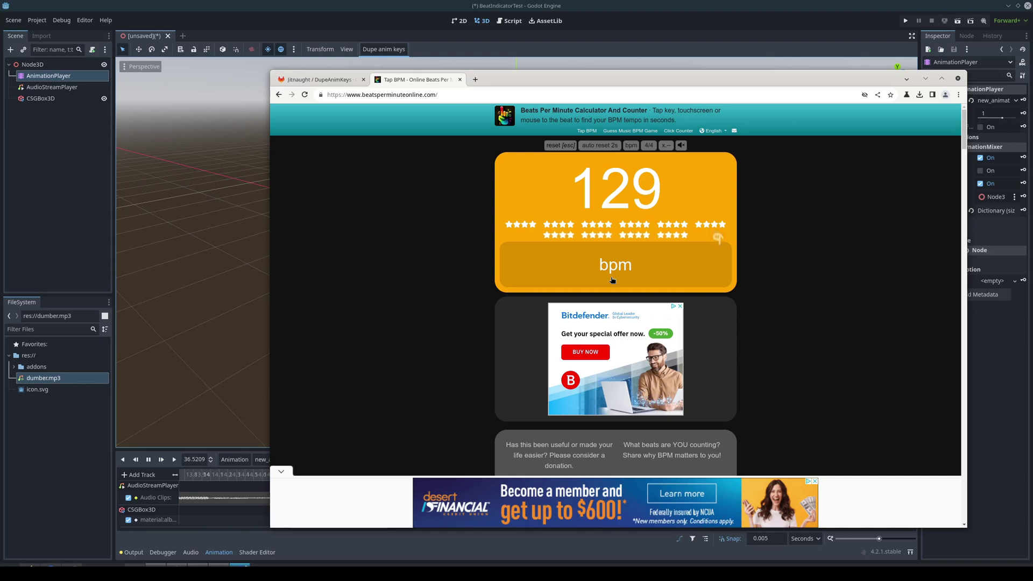
click(612, 280)
click(613, 280)
click(612, 280)
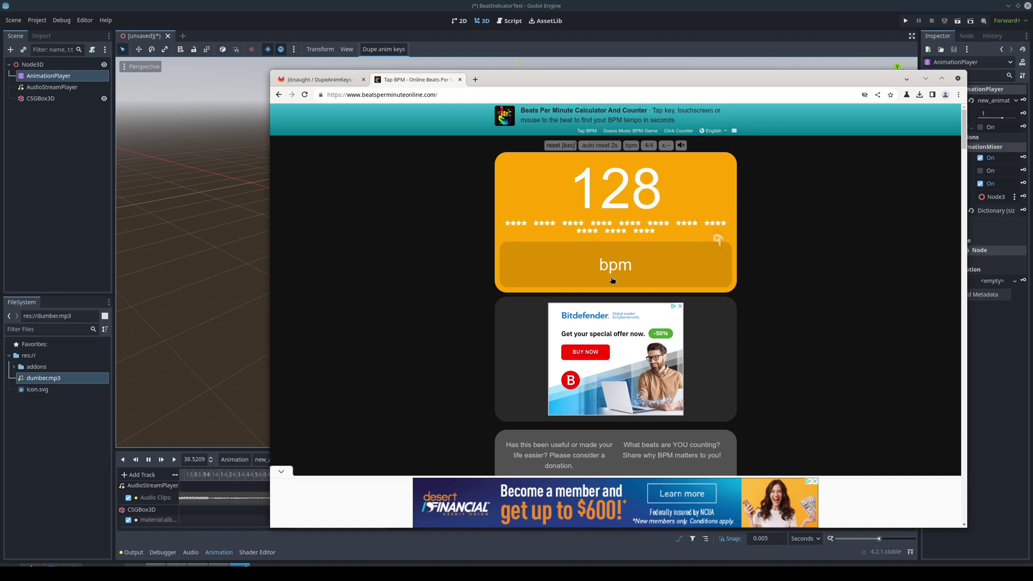
click(612, 279)
click(612, 280)
click(449, 35)
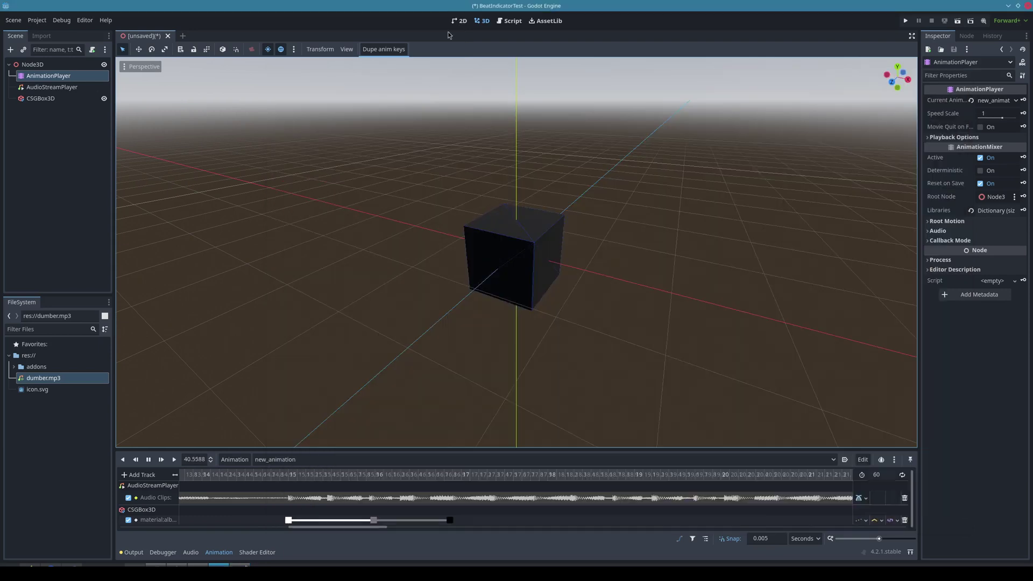
click(148, 459)
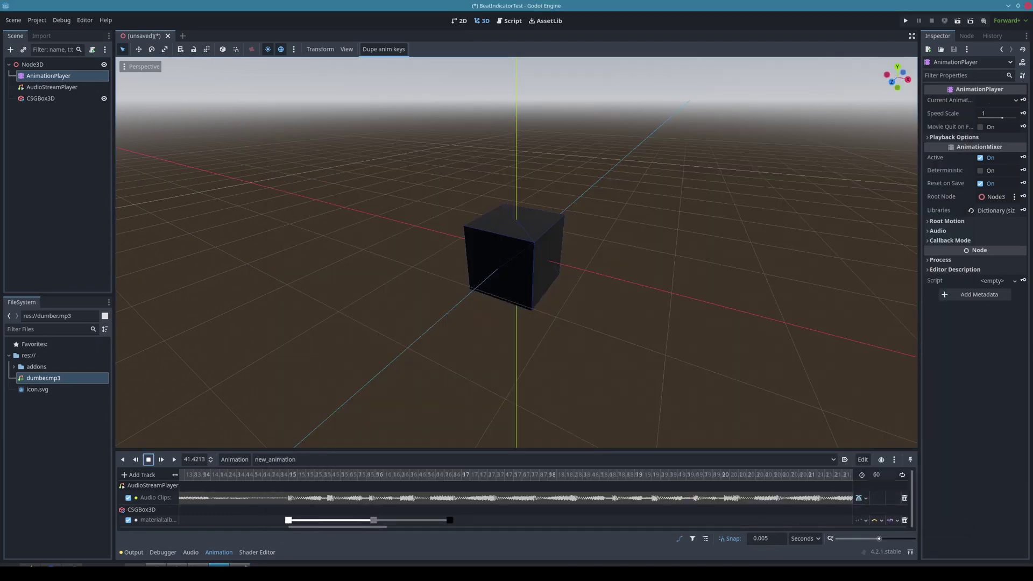
- Check the tempo again on the Tap BPM page and calculate 60/128 in the desktop search launcher for the time per beat
click(240, 565)
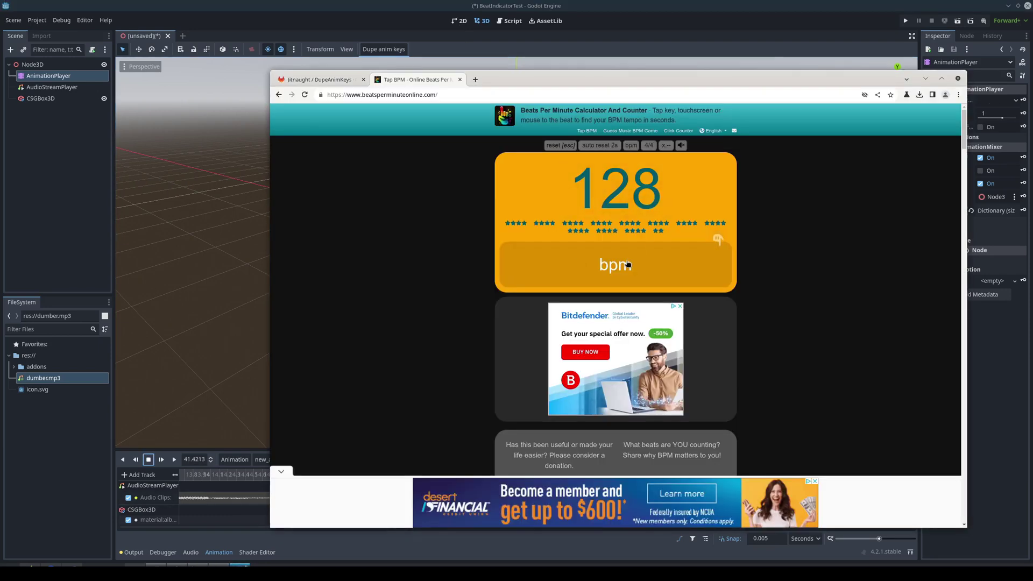
click(496, 65)
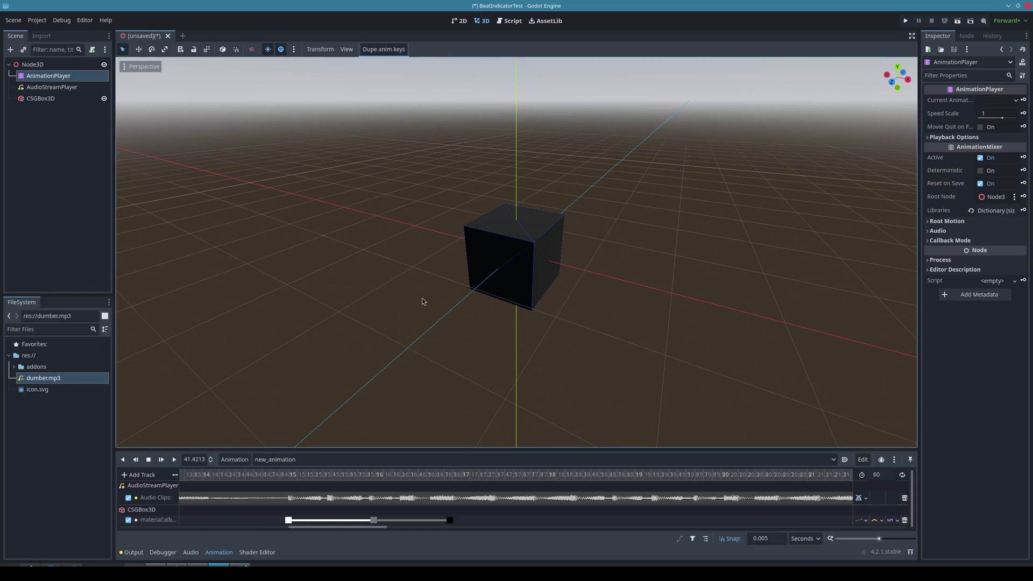
key(alt+space)
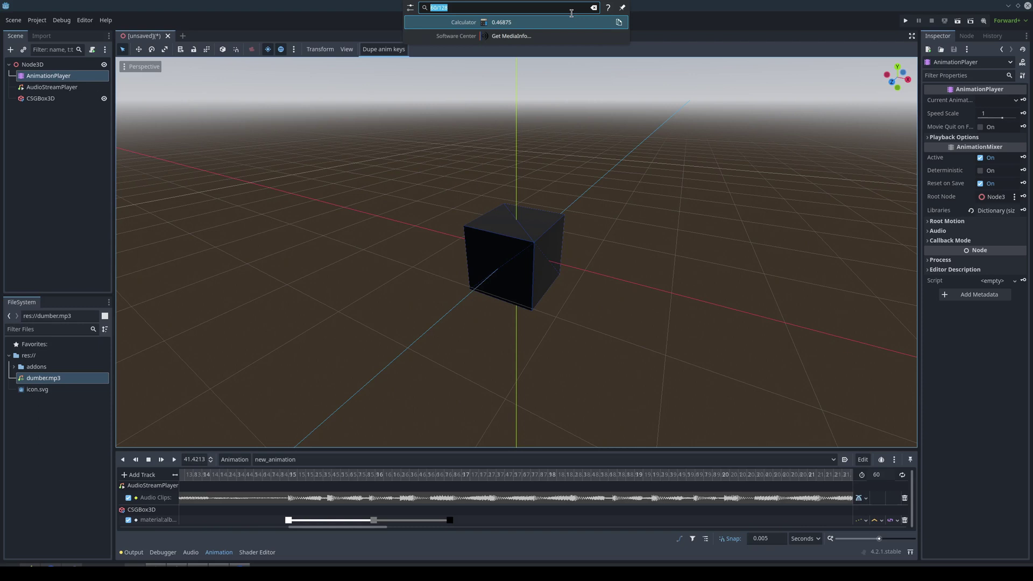
key(Escape)
- Duplicate the CSGBox3D albedo color keys along new_animation with a time between keys of 0.46875
click(384, 49)
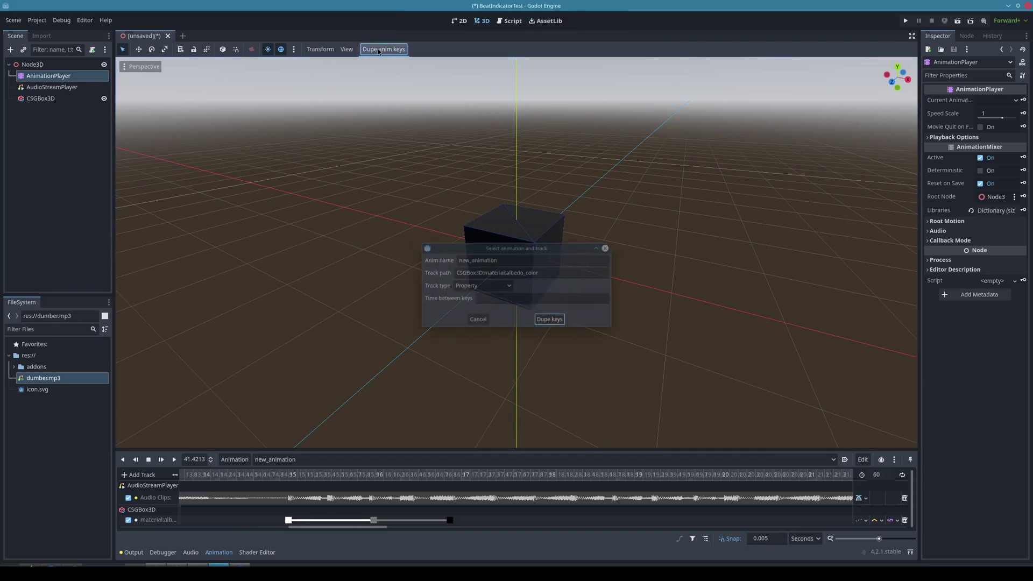
click(519, 300)
text(0.46875)
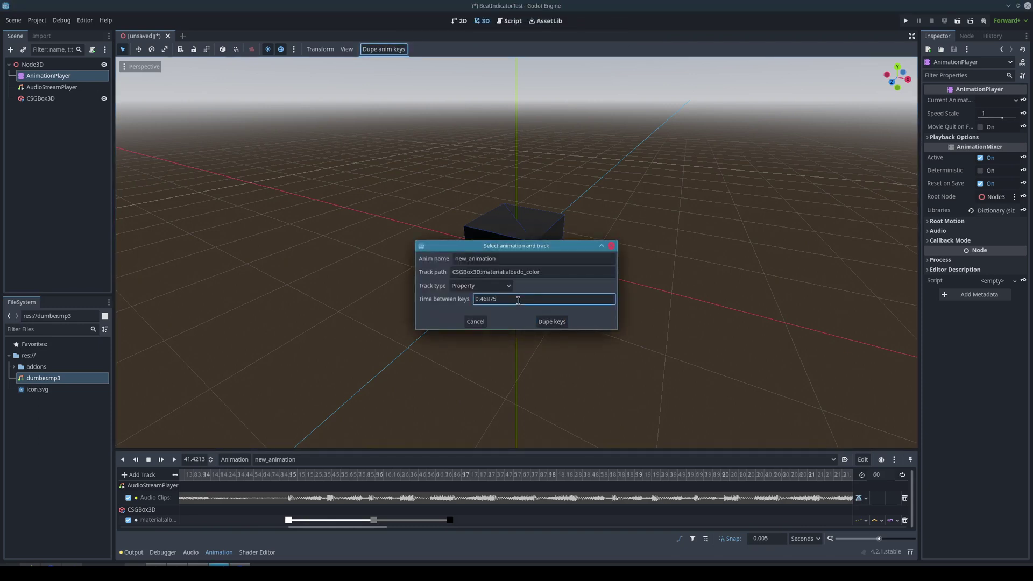
click(553, 322)
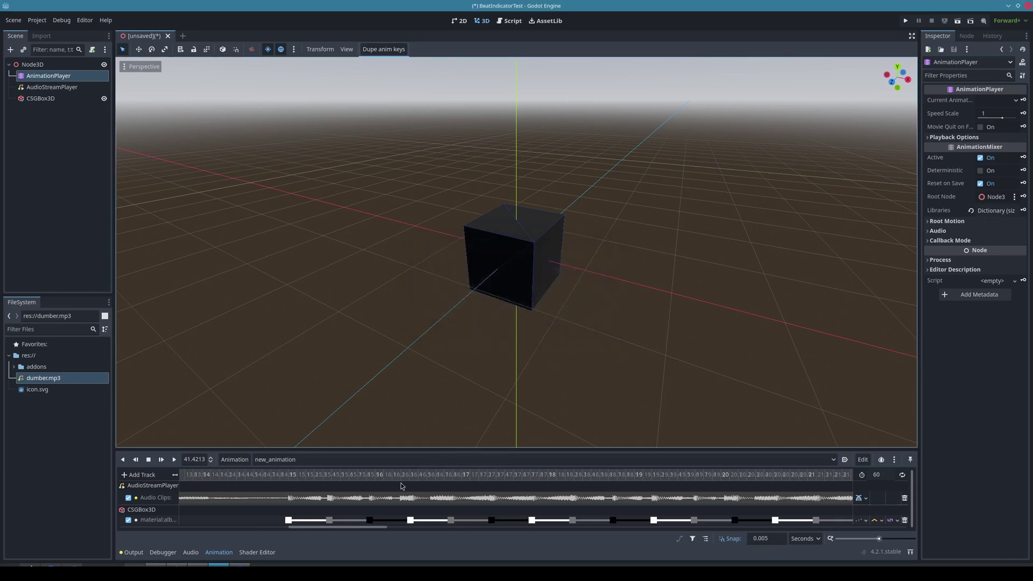
ctrl+scroll(348, 528, down, 10)
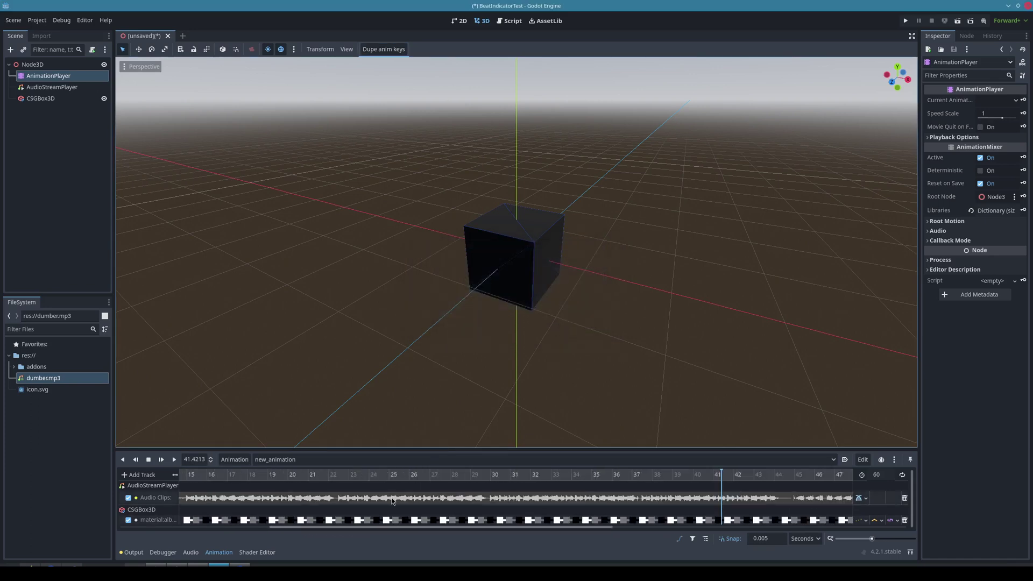
drag(418, 528, 385, 531)
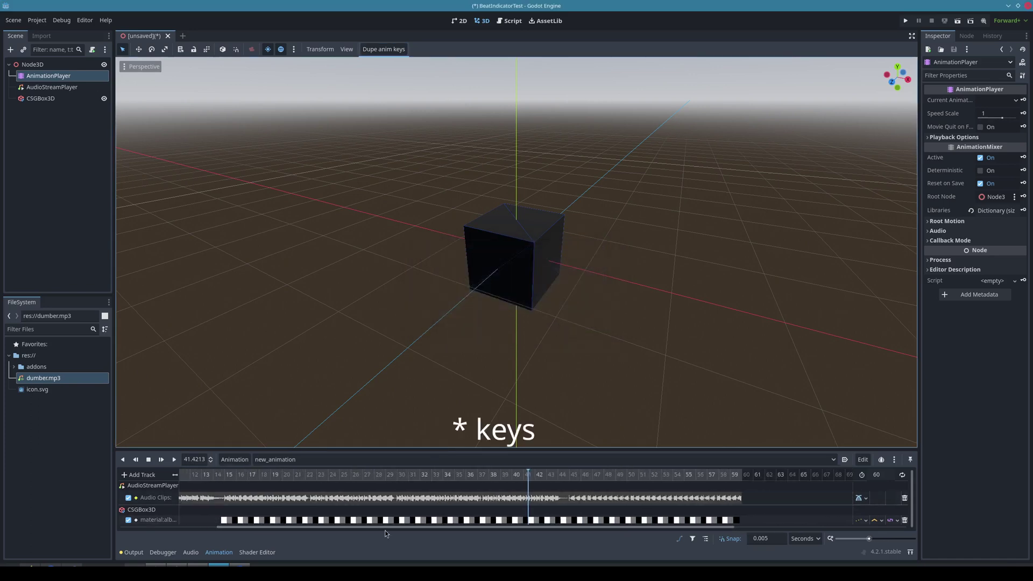